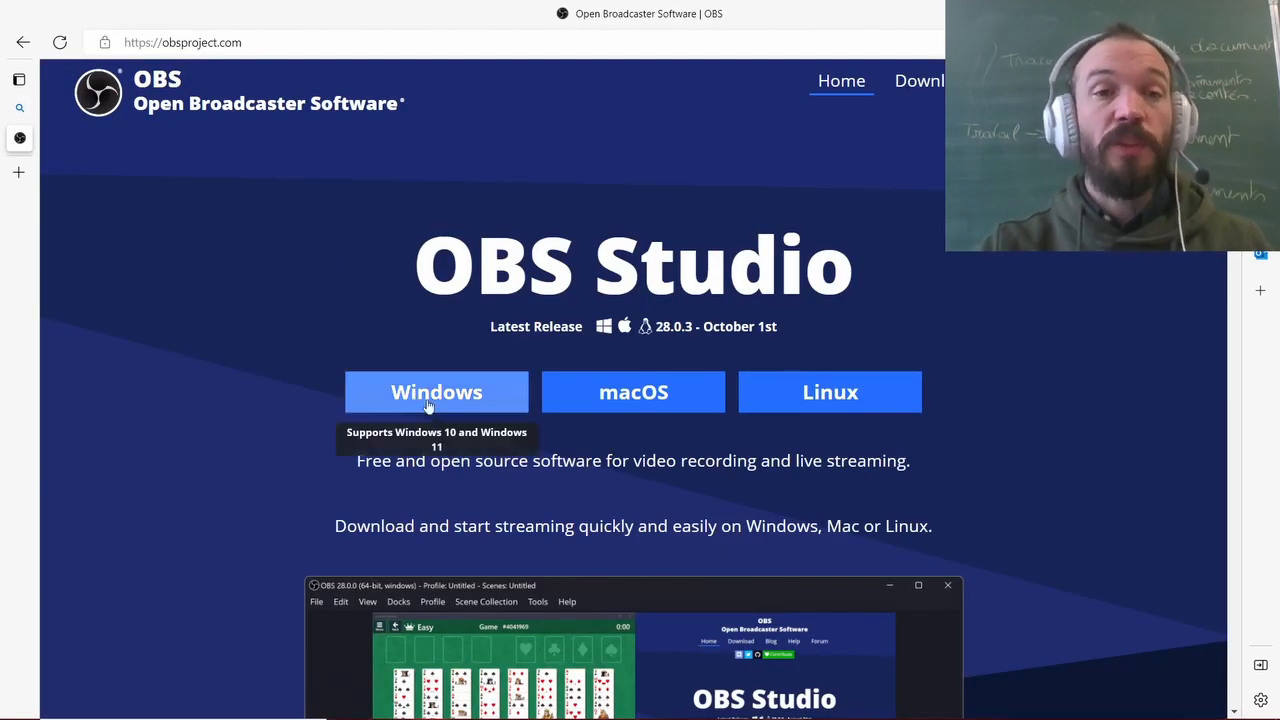
Step: Download the Windows version of OBS Studio and switch to the OBS window
left_click(494, 403)
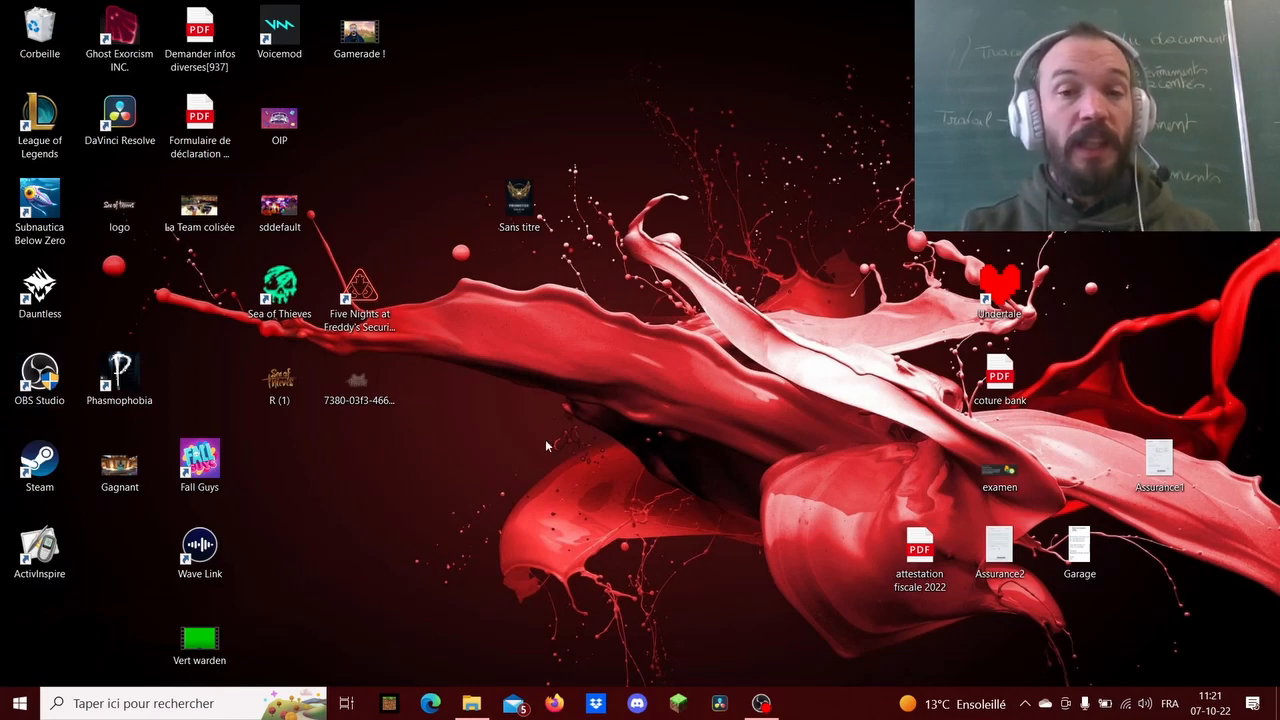
left_click(761, 703)
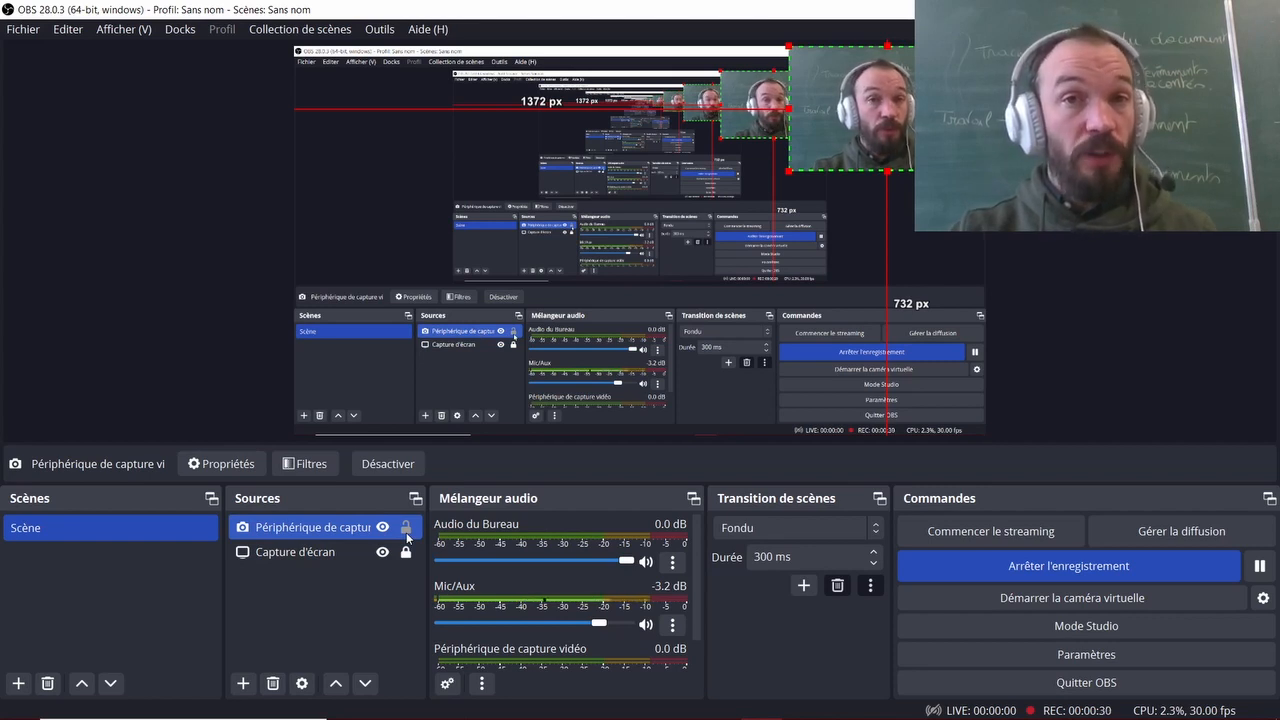
Step: Examine the source types that can be added to the scene
left_click(316, 555)
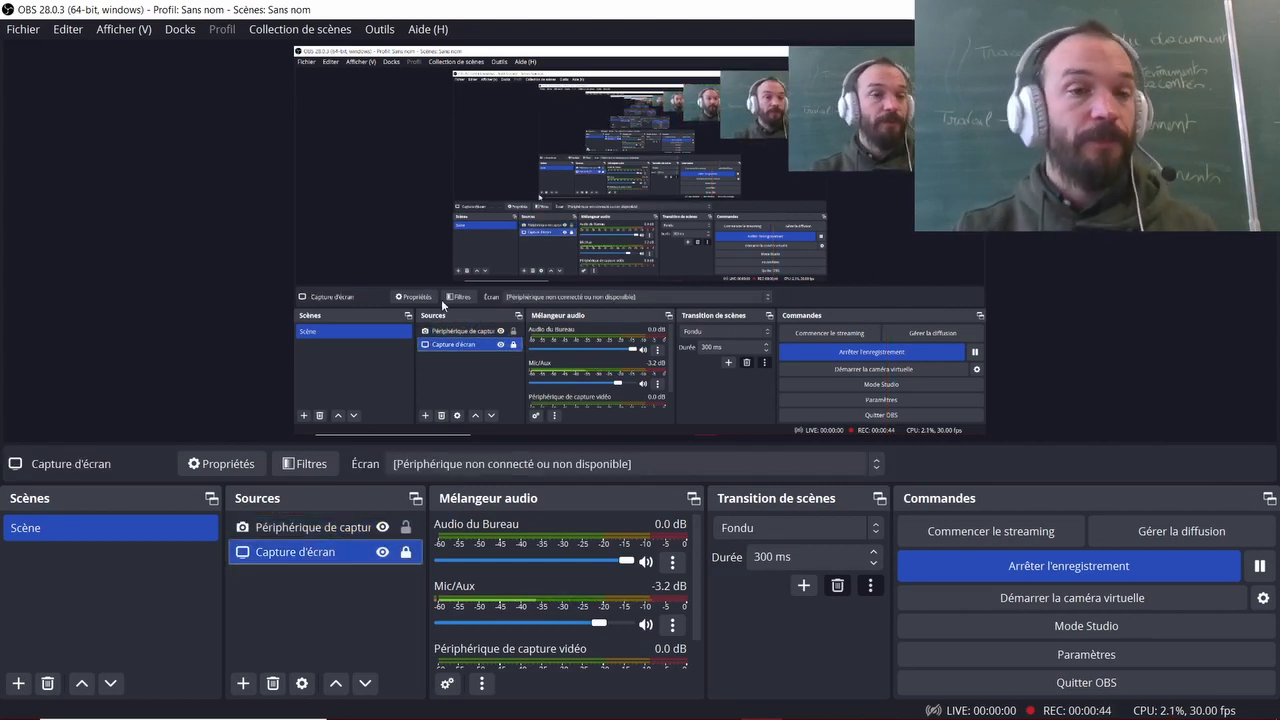
left_click(244, 684)
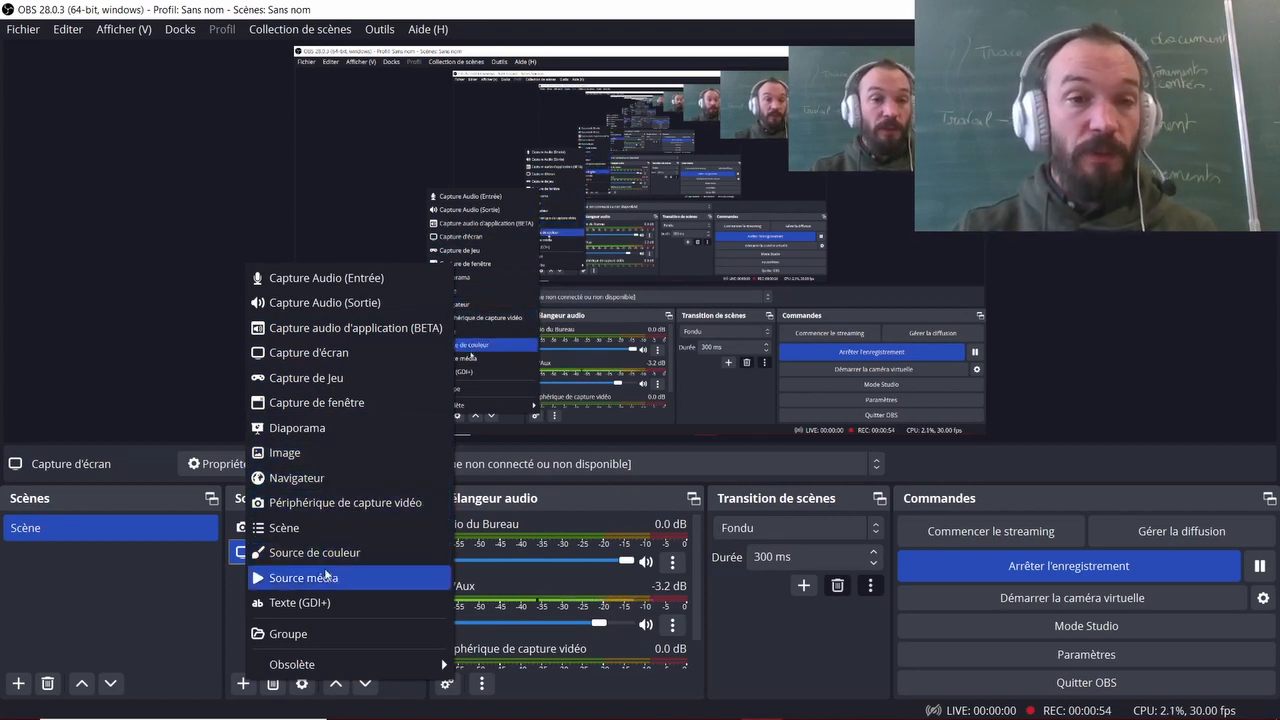
left_click(208, 602)
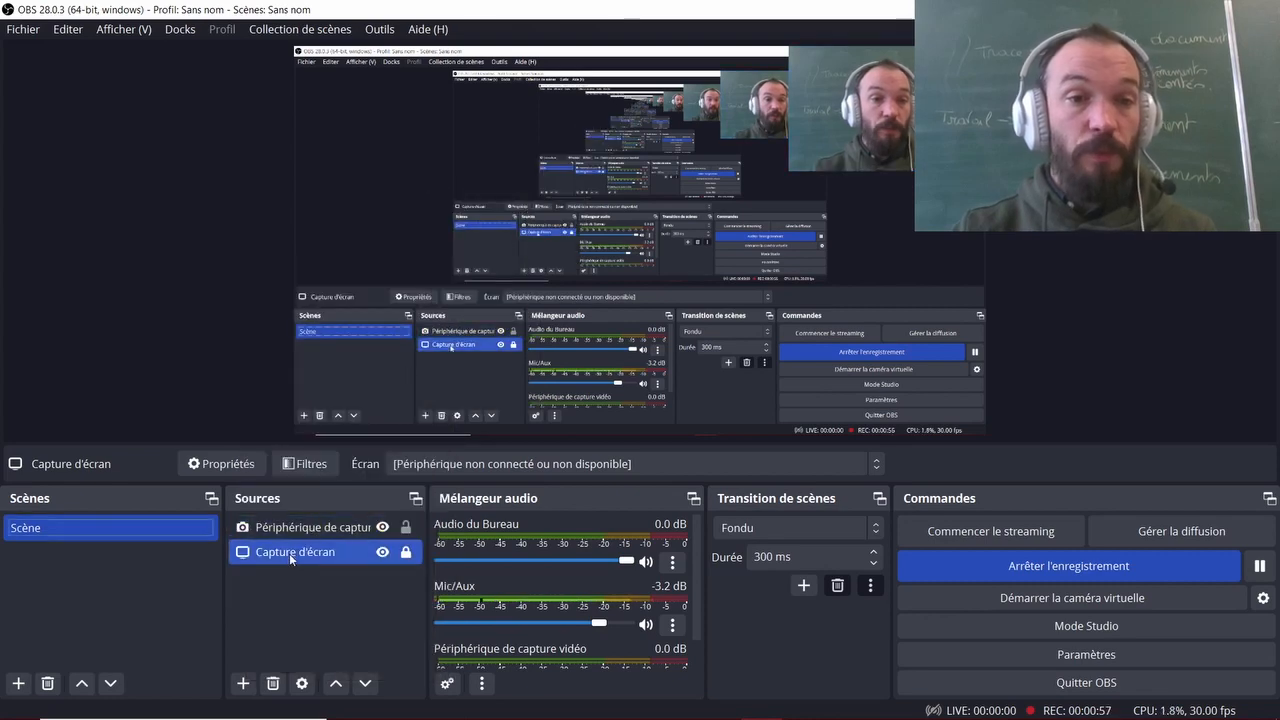
left_click(251, 683)
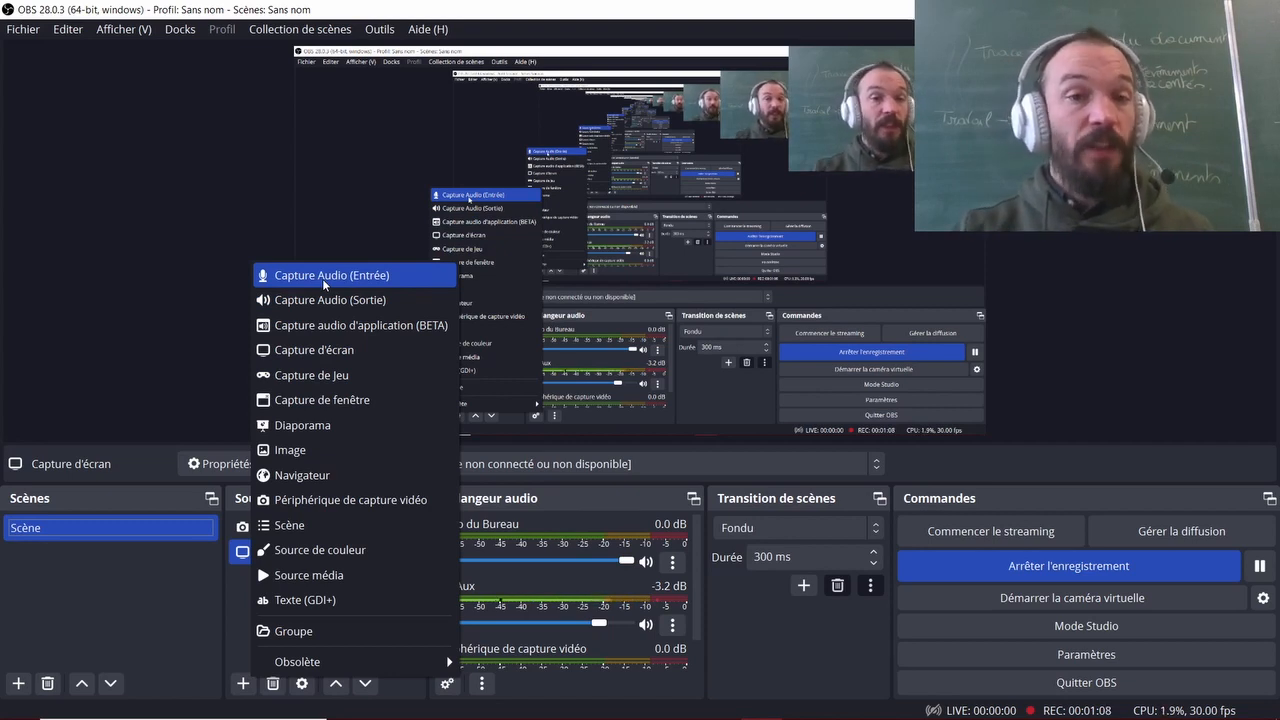
left_click(168, 618)
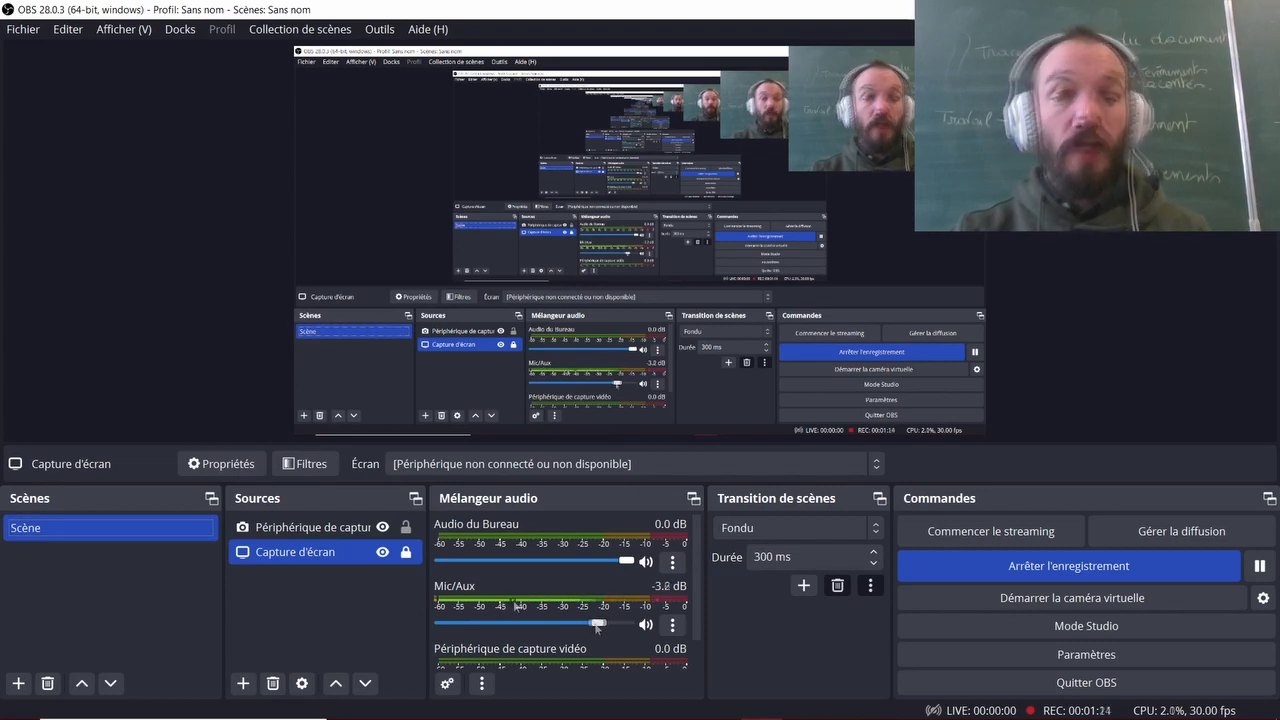
Step: Lower the Mic/Aux volume to -3.6 dB
left_click_drag(599, 623, 596, 624)
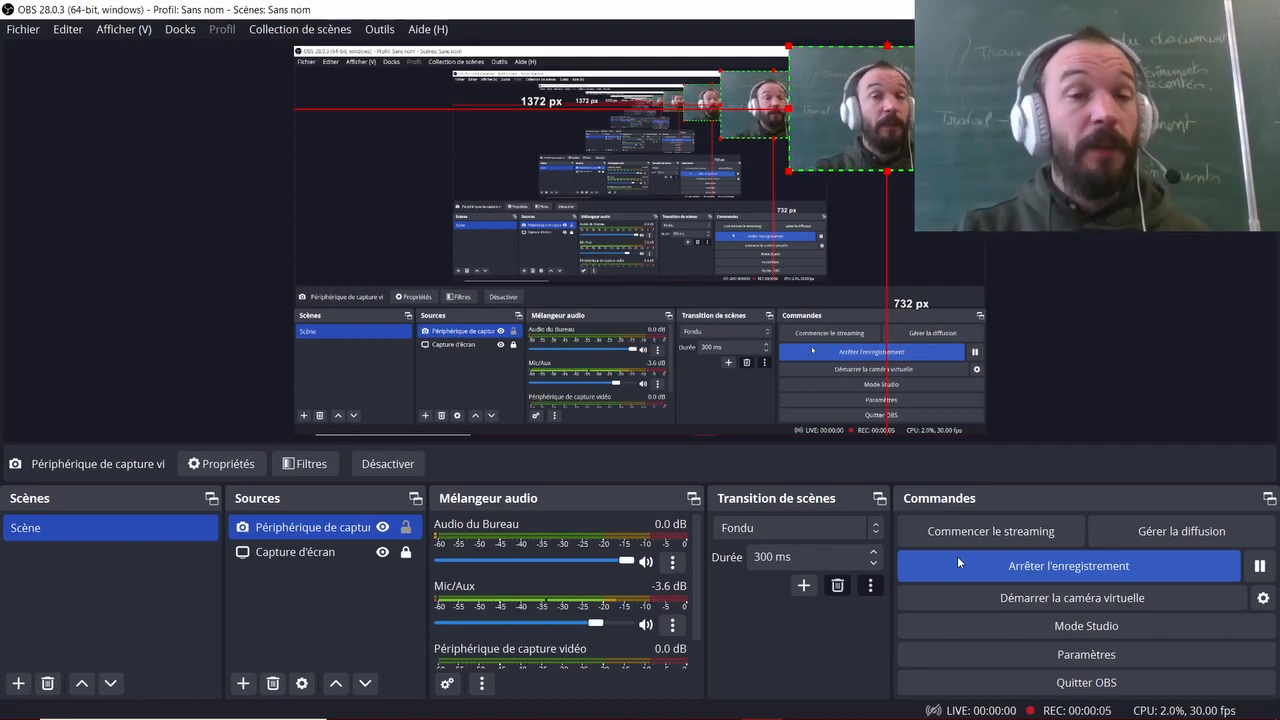
Step: Choose HD User Facing as the device in the video capture source's properties
left_click(272, 550)
left_click(278, 530)
left_click(265, 545, "ctrl")
left_click(266, 548)
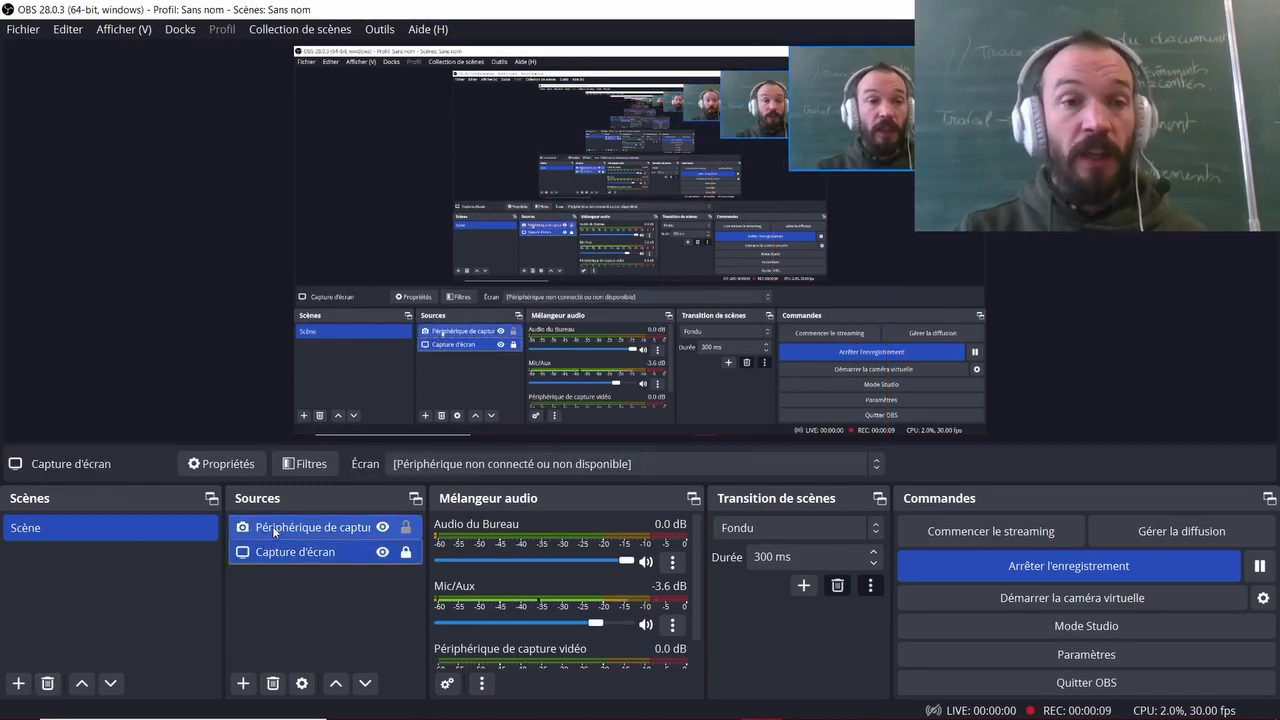
left_click(272, 528)
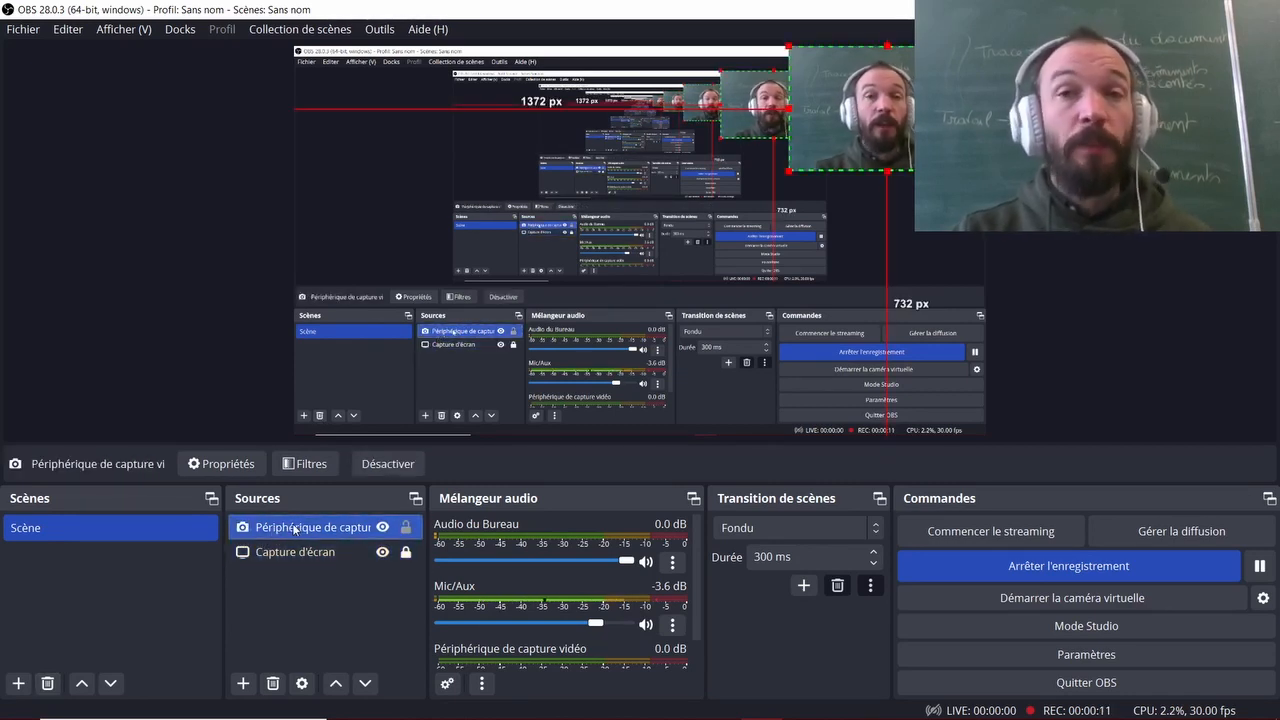
left_click(301, 684)
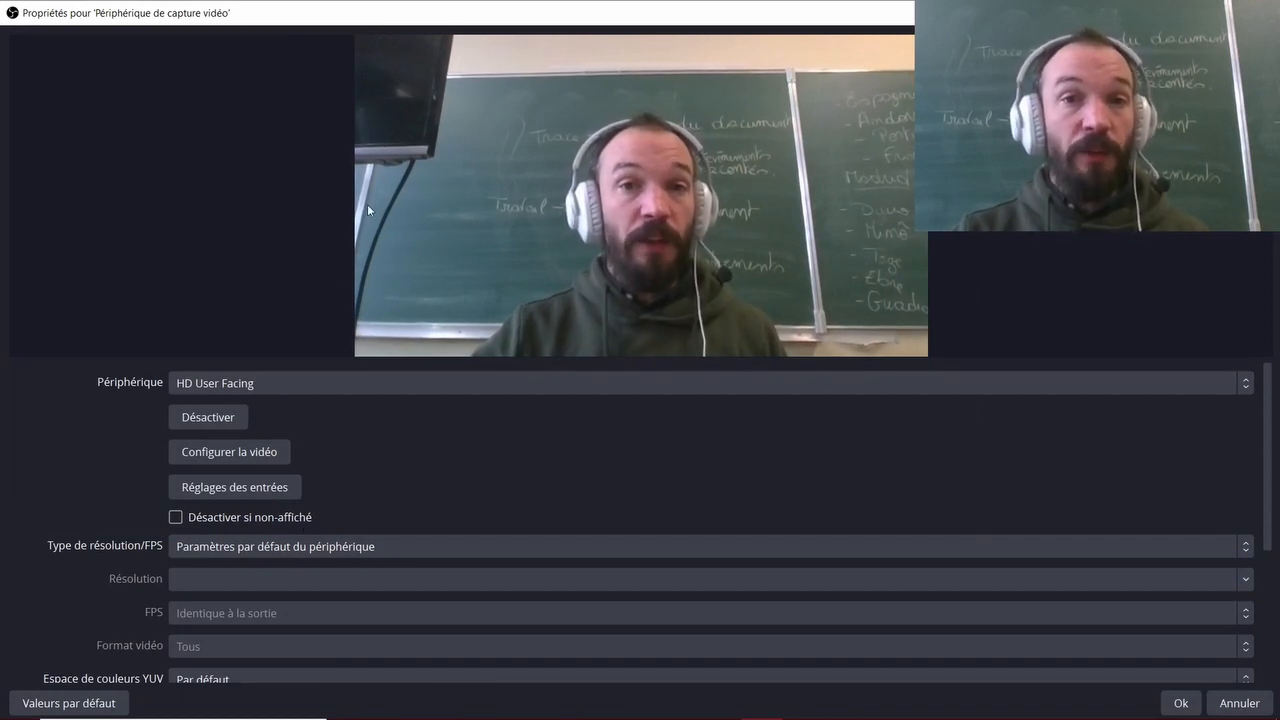
left_click(250, 386)
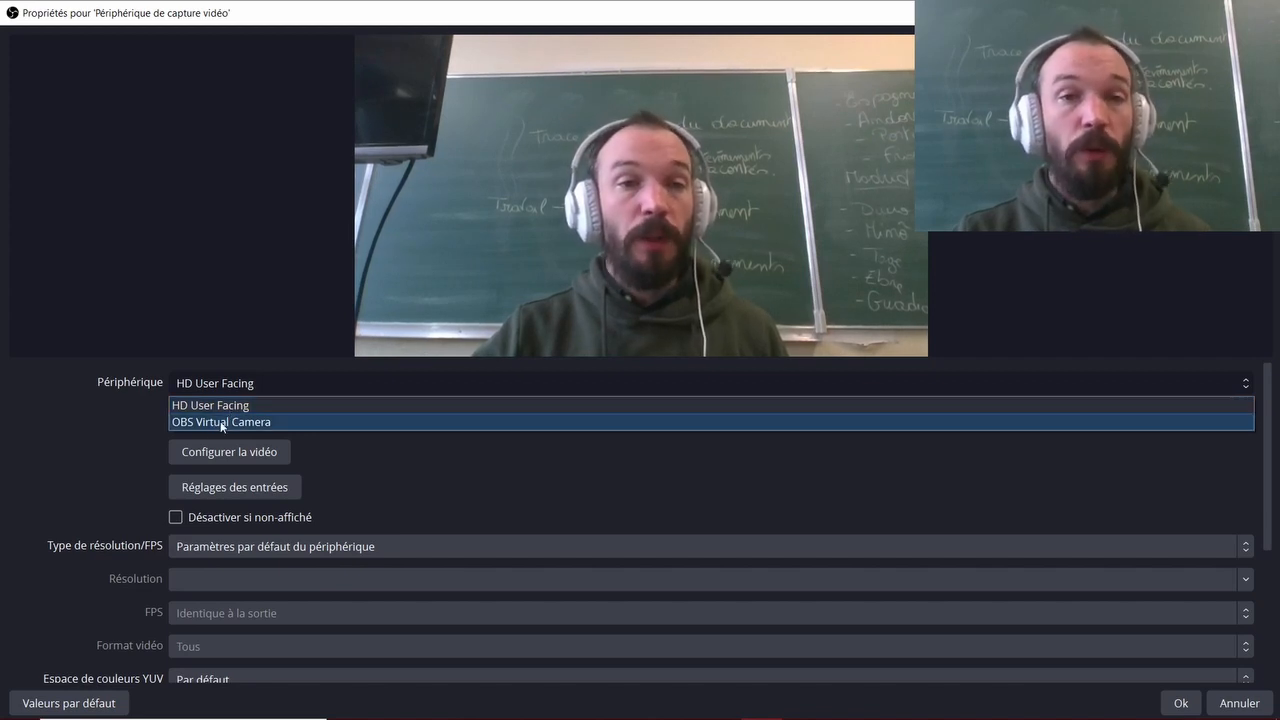
left_click(209, 405)
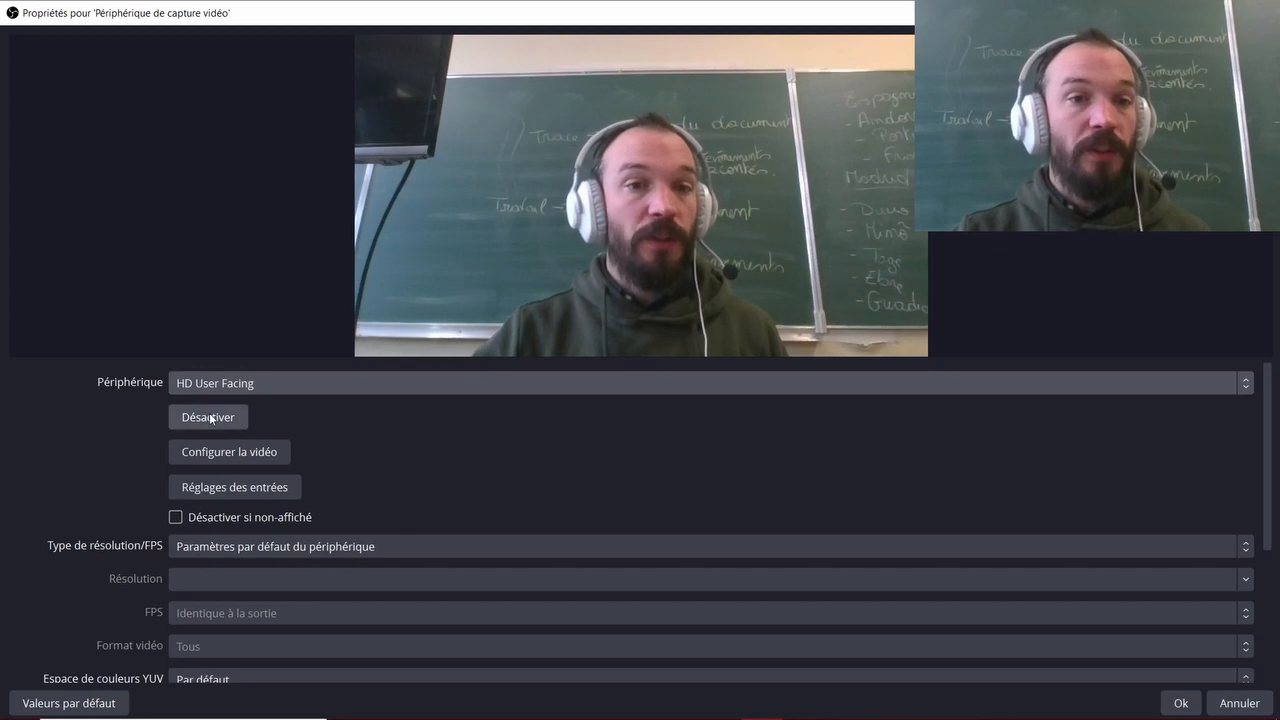
Step: Examine the webcam's video configuration and the remaining capture properties, and accept the source properties
scroll(238, 418, "down", 1)
scroll(238, 418, "up", 1)
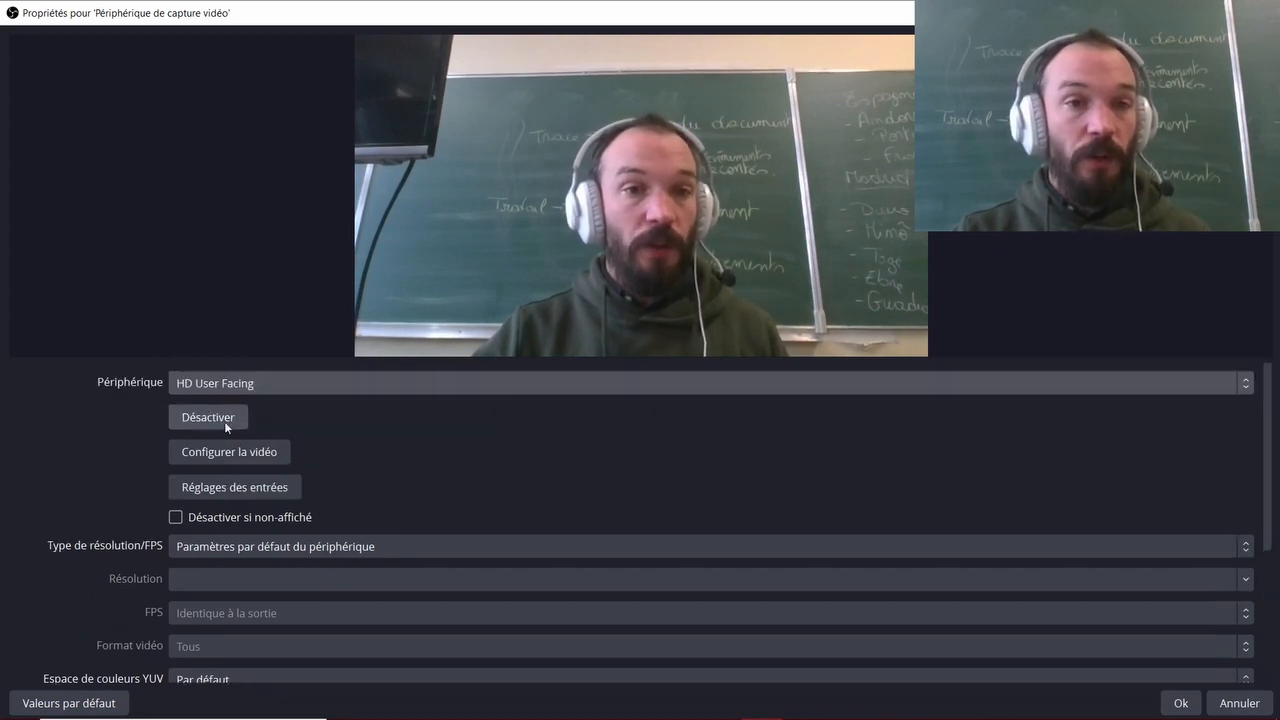
scroll(280, 428, "down", 1)
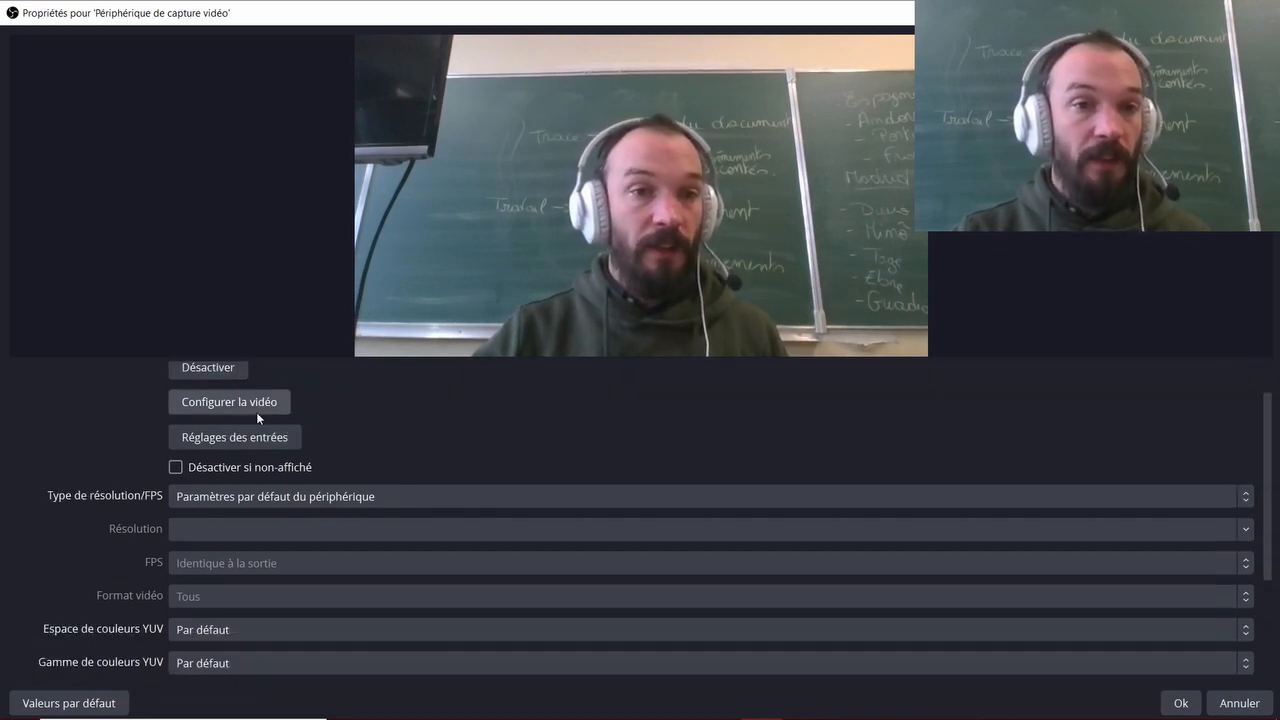
left_click(255, 404)
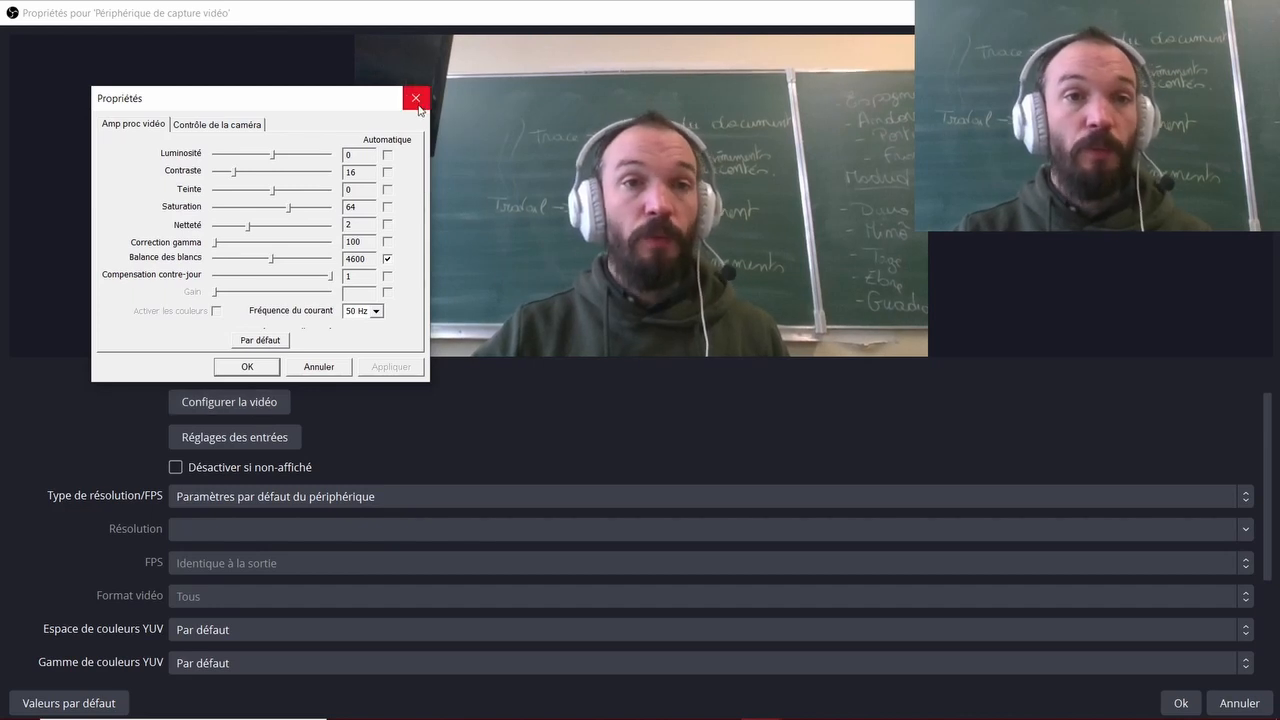
left_click(416, 98)
scroll(322, 482, "down", 3)
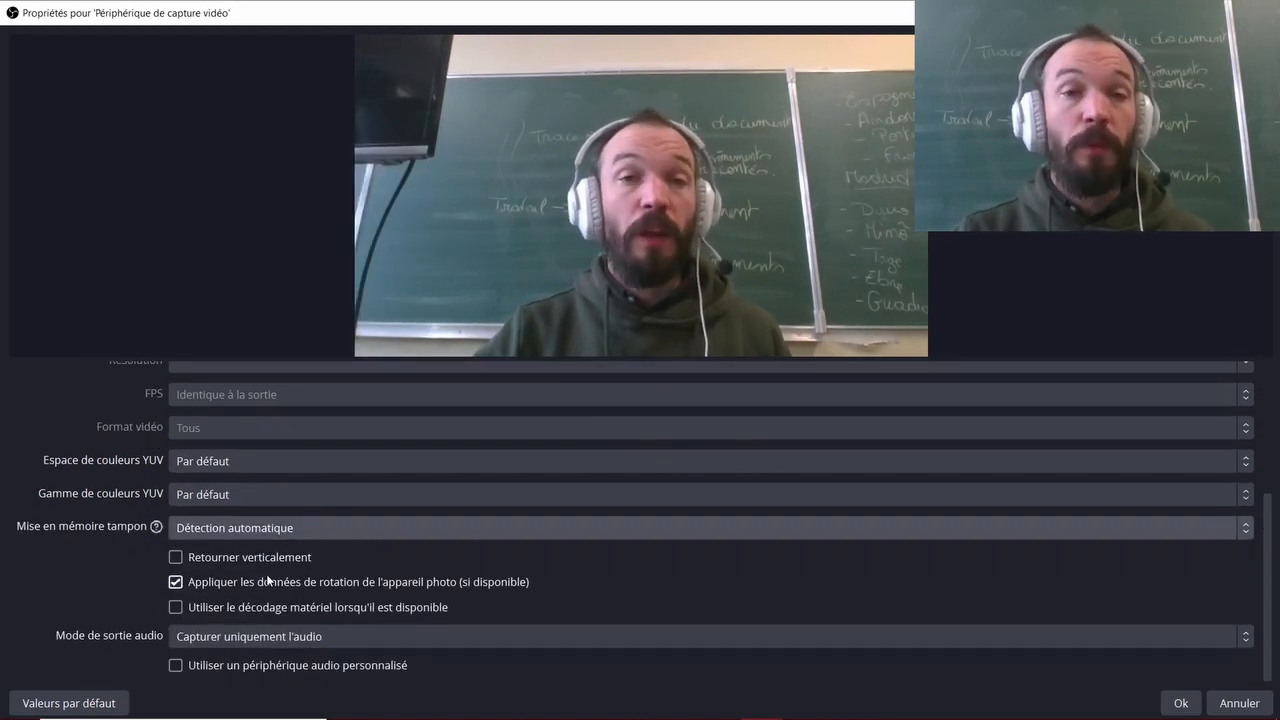
left_click(1180, 703)
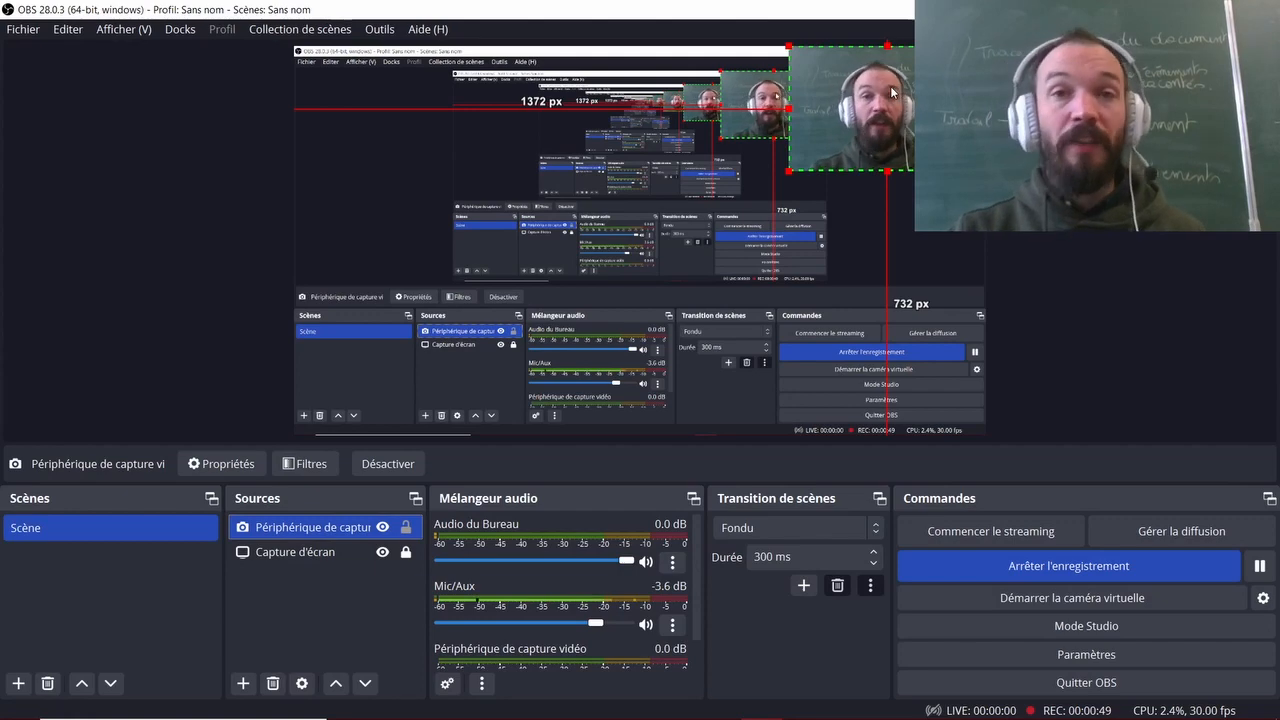
Step: Move the webcam overlay to the middle of the canvas and extend its cropped edges to show more of the camera picture
left_click_drag(890, 95, 670, 196)
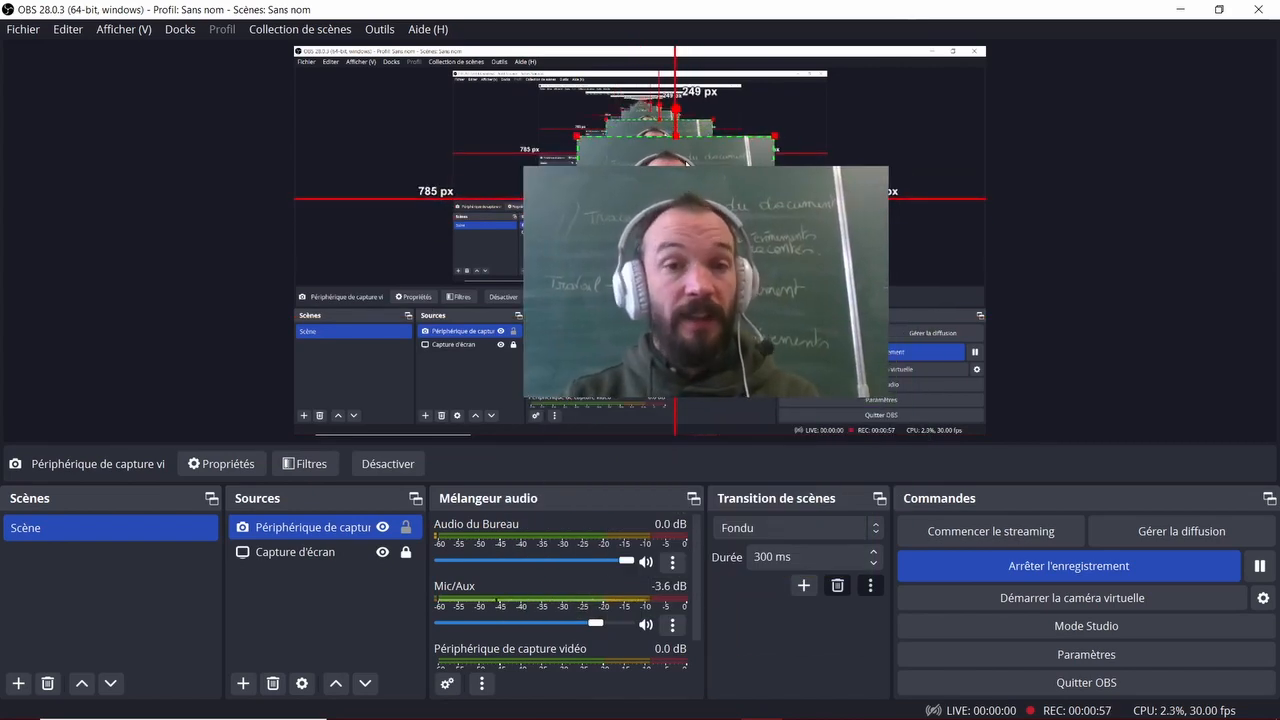
key("alt")
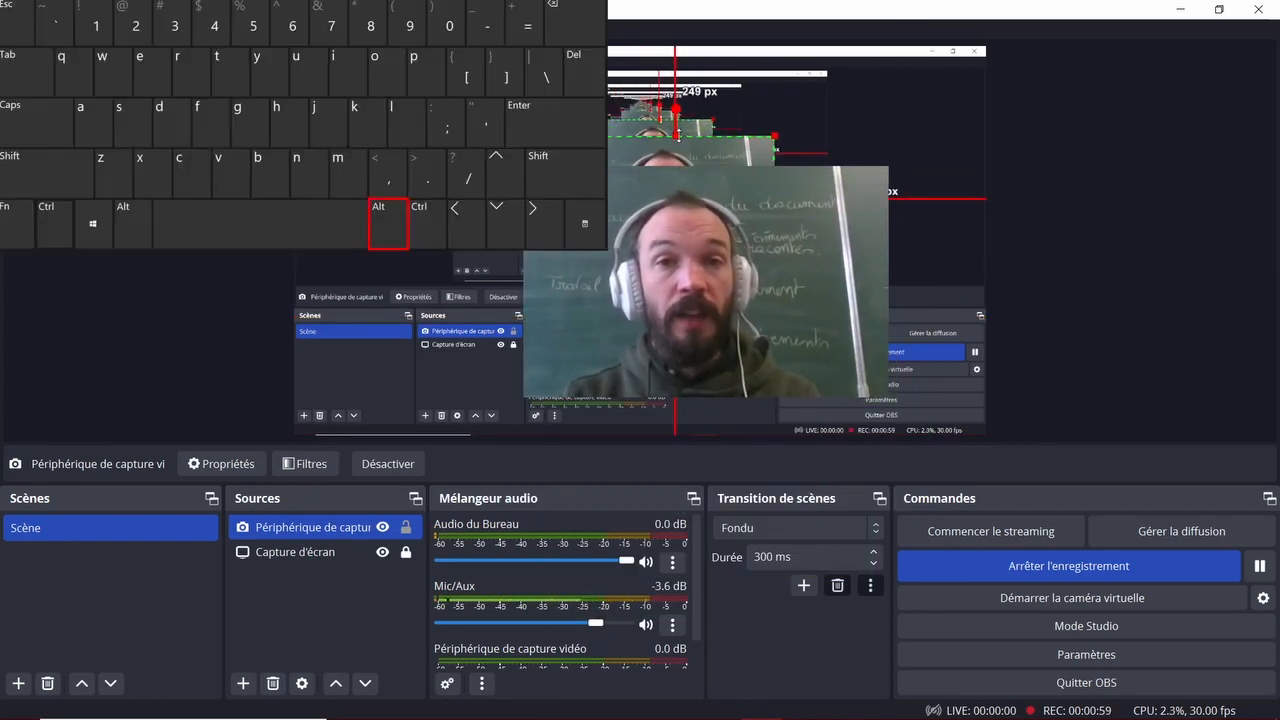
left_click_drag(678, 134, 690, 100)
left_click_drag(888, 258, 967, 258)
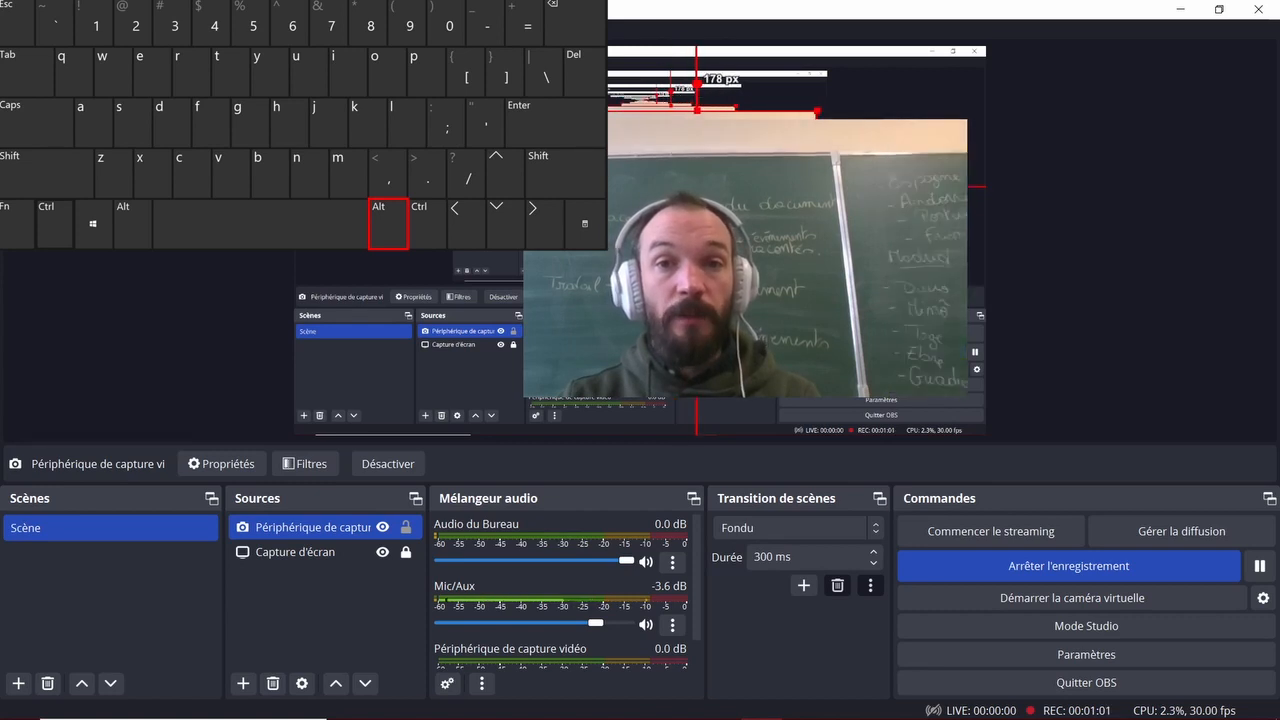
left_click_drag(697, 186, 693, 229)
left_click_drag(693, 305, 693, 322)
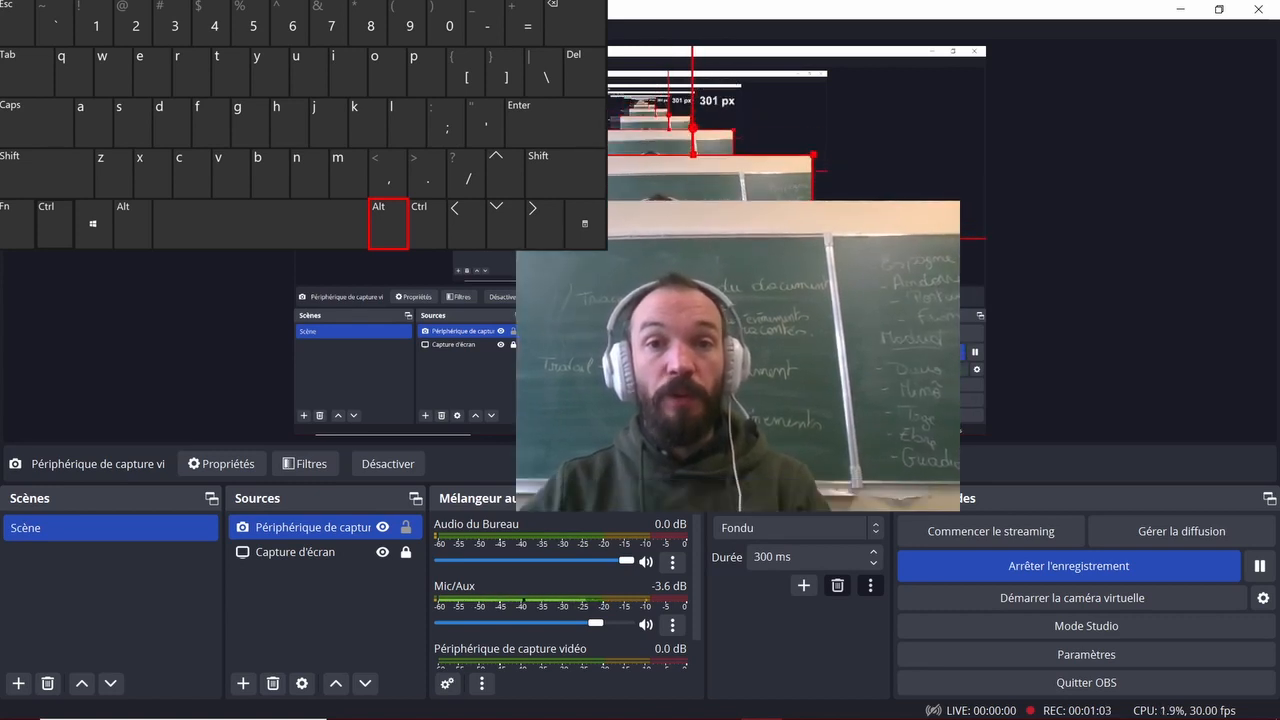
mouse_move(516, 356)
left_mouse_down()
mouse_move(408, 356)
mouse_move(502, 356)
left_mouse_up()
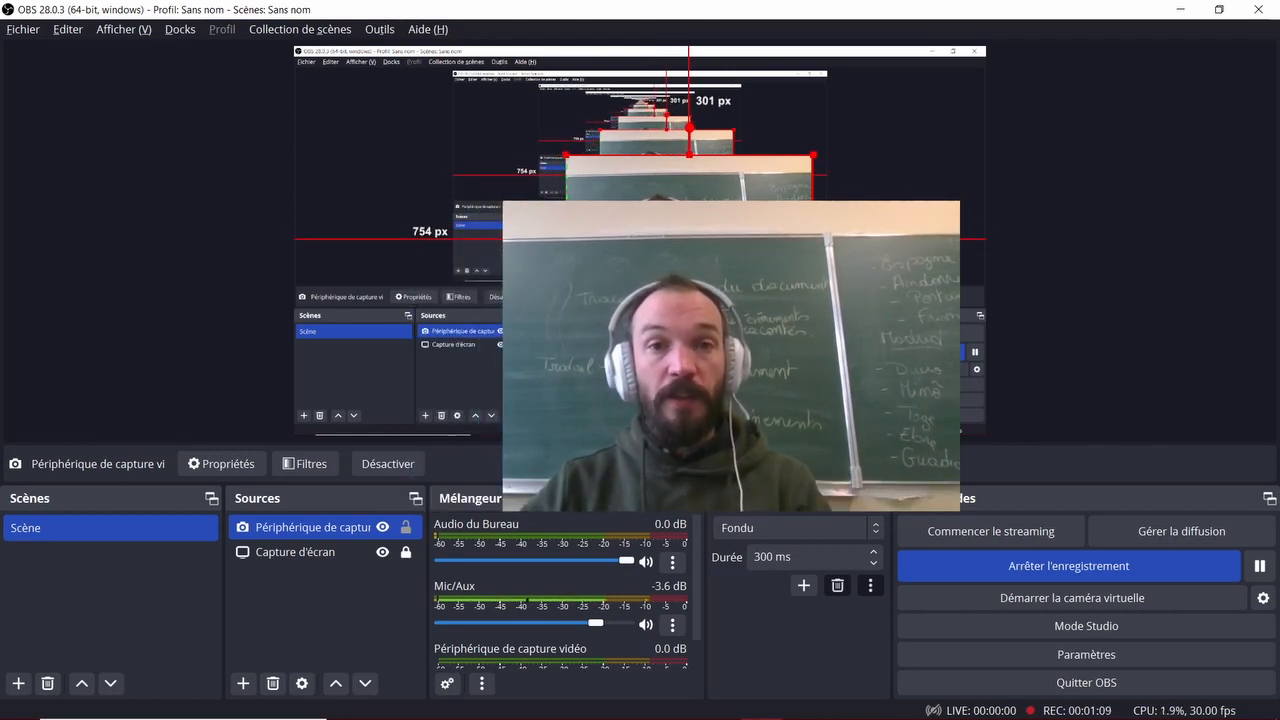
left_click_drag(565, 239, 514, 239)
Step: Place the webcam overlay in the canvas's upper-left corner and enlarge it proportionally to nearly the full frame
left_click_drag(664, 239, 443, 130)
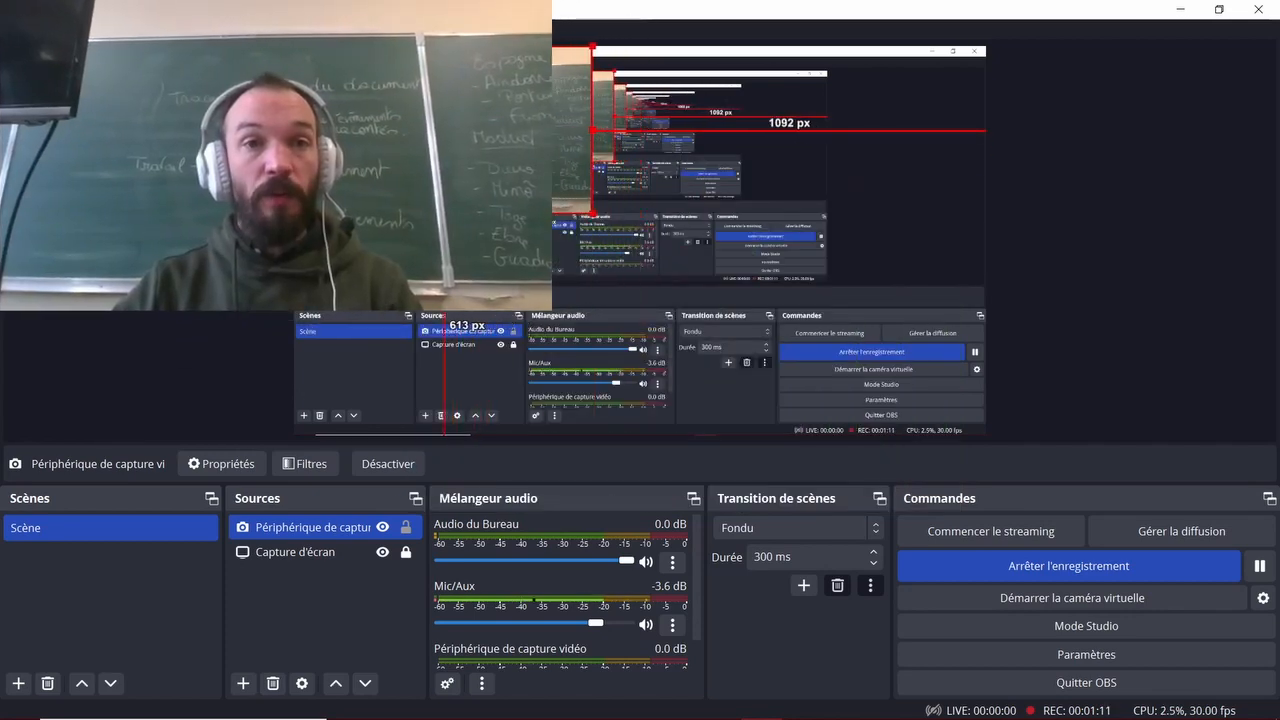
left_click_drag(592, 214, 871, 371)
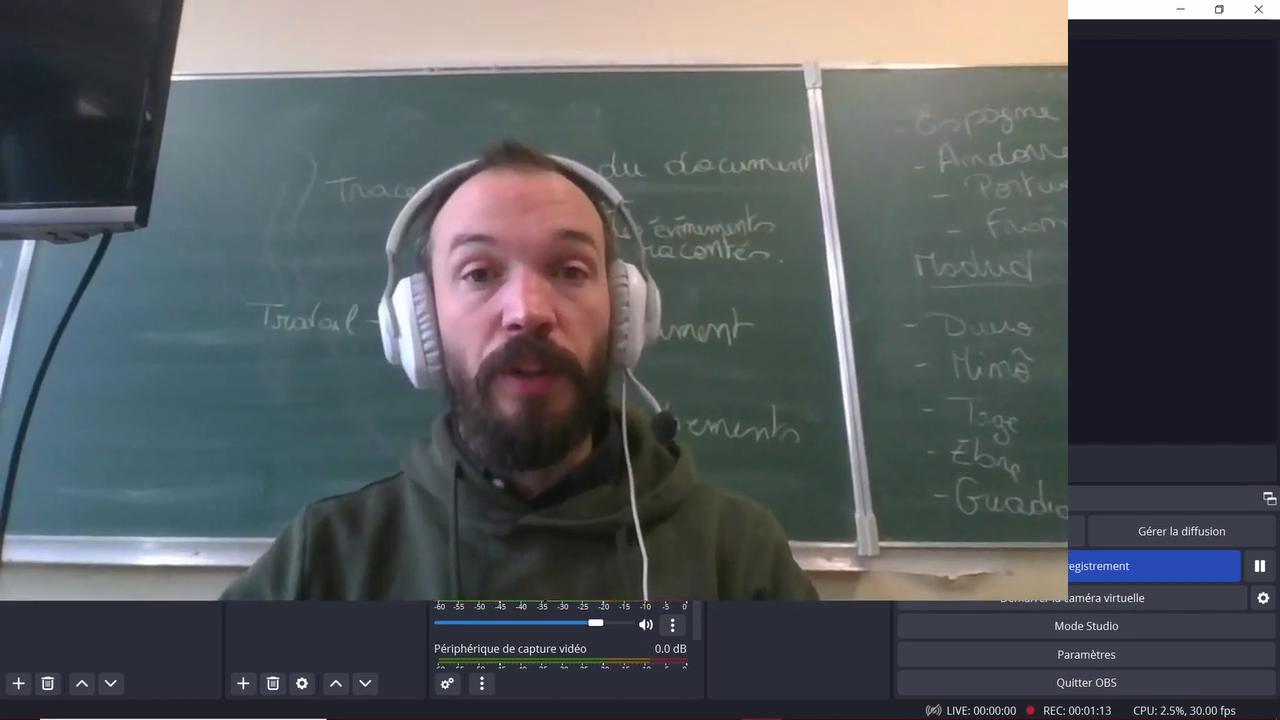
left_click_drag(1068, 600, 1243, 700)
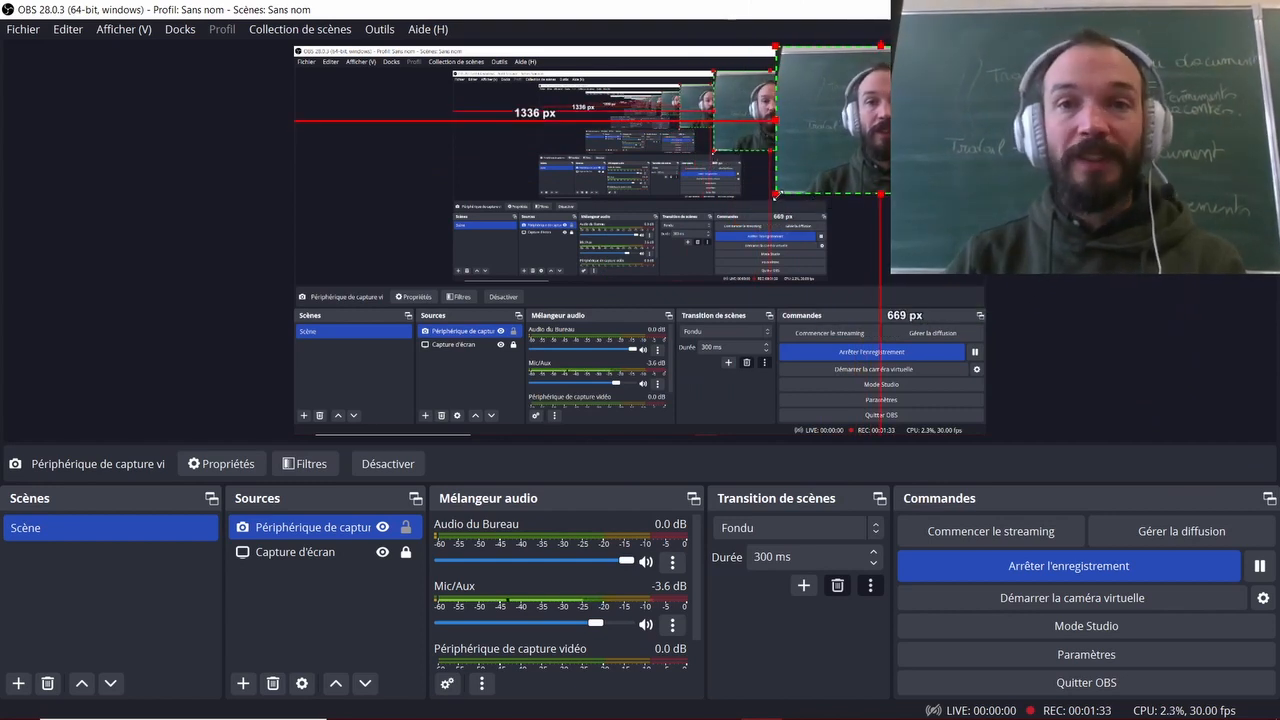
Step: Shrink the webcam overlay slightly while keeping it in the canvas's upper-right corner
left_click_drag(776, 196, 785, 187)
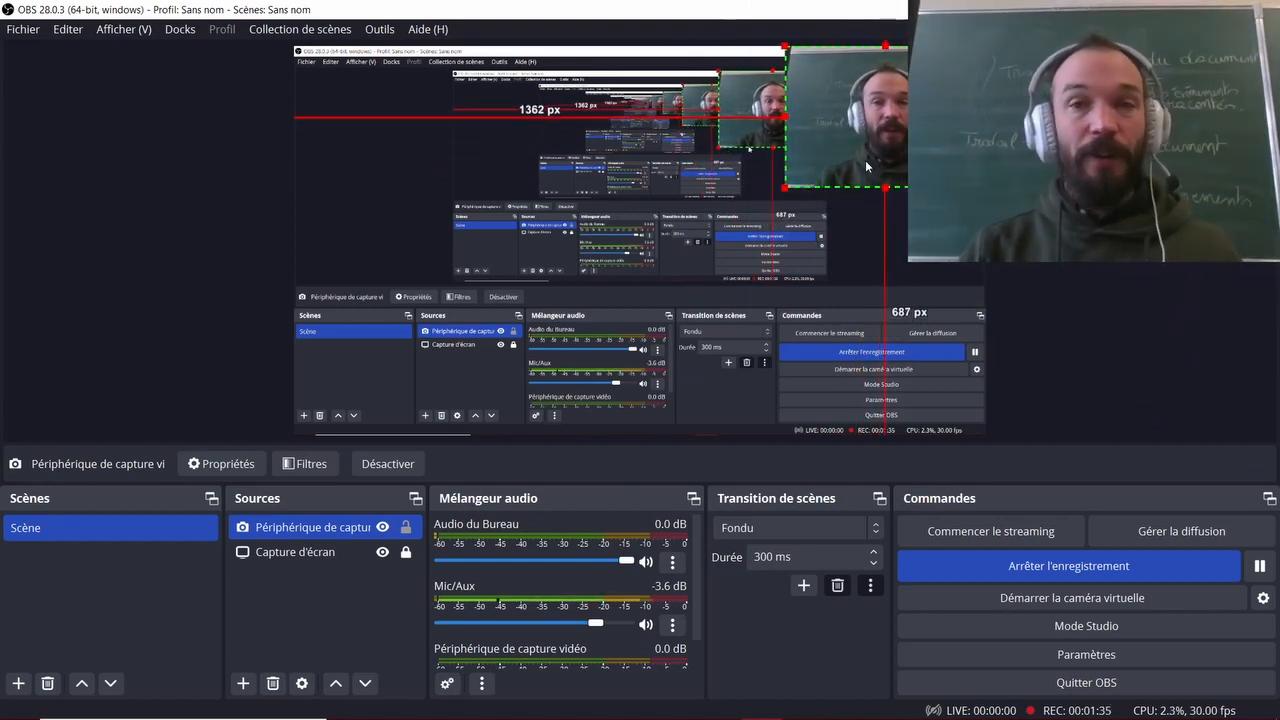
Step: Set the Capture d'écran source to Écran 1: 1920x1080 @ 0,0 (Écran principal) with the Automatique capture method
left_click(294, 554, "ctrl")
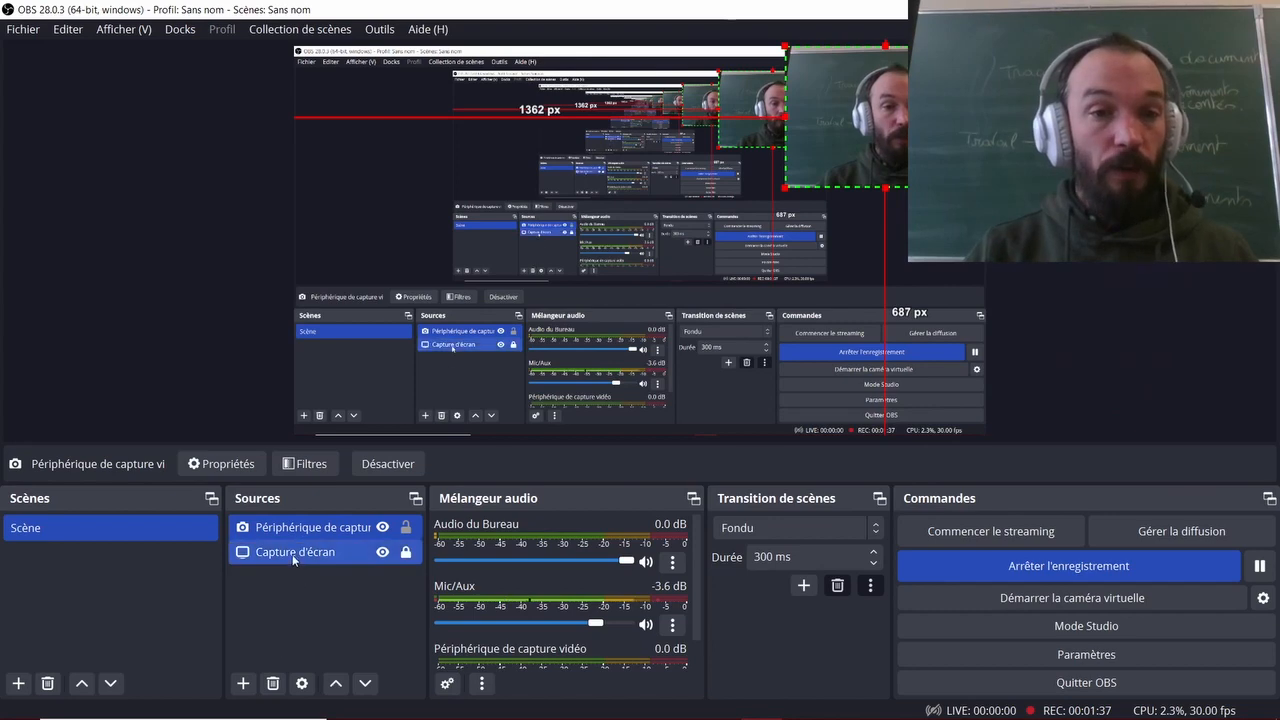
left_click(294, 556)
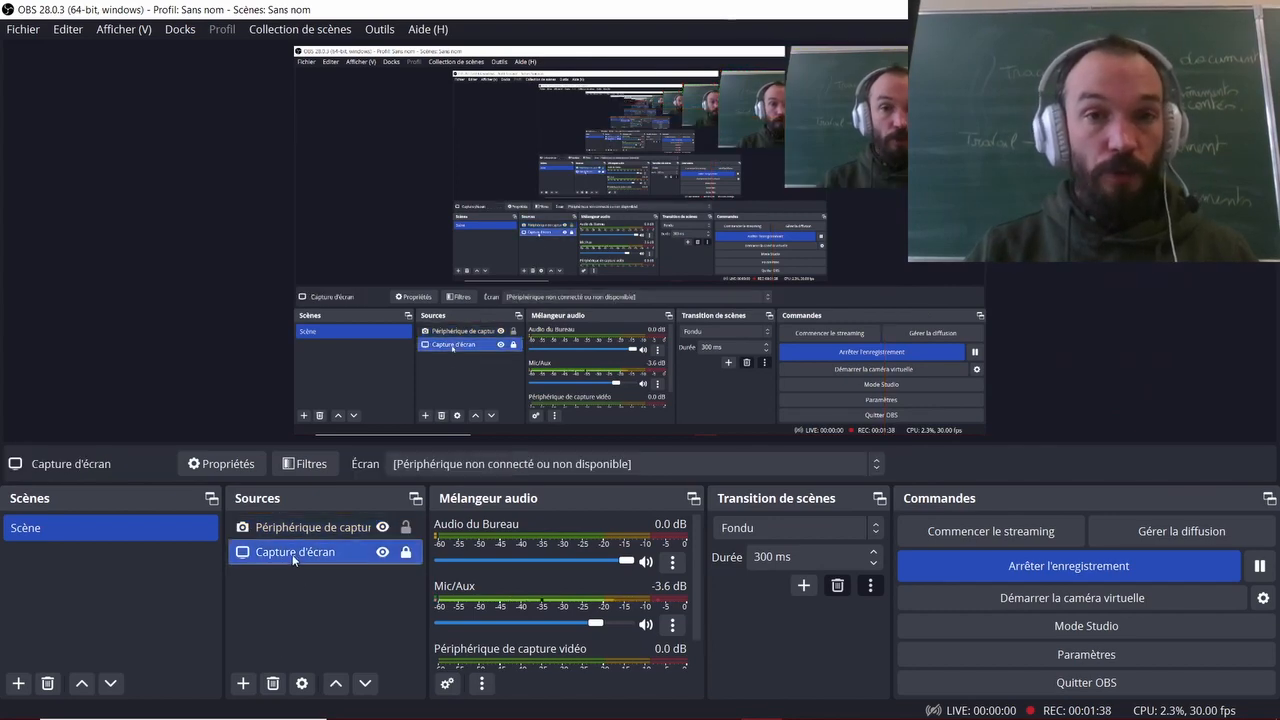
left_click(301, 684)
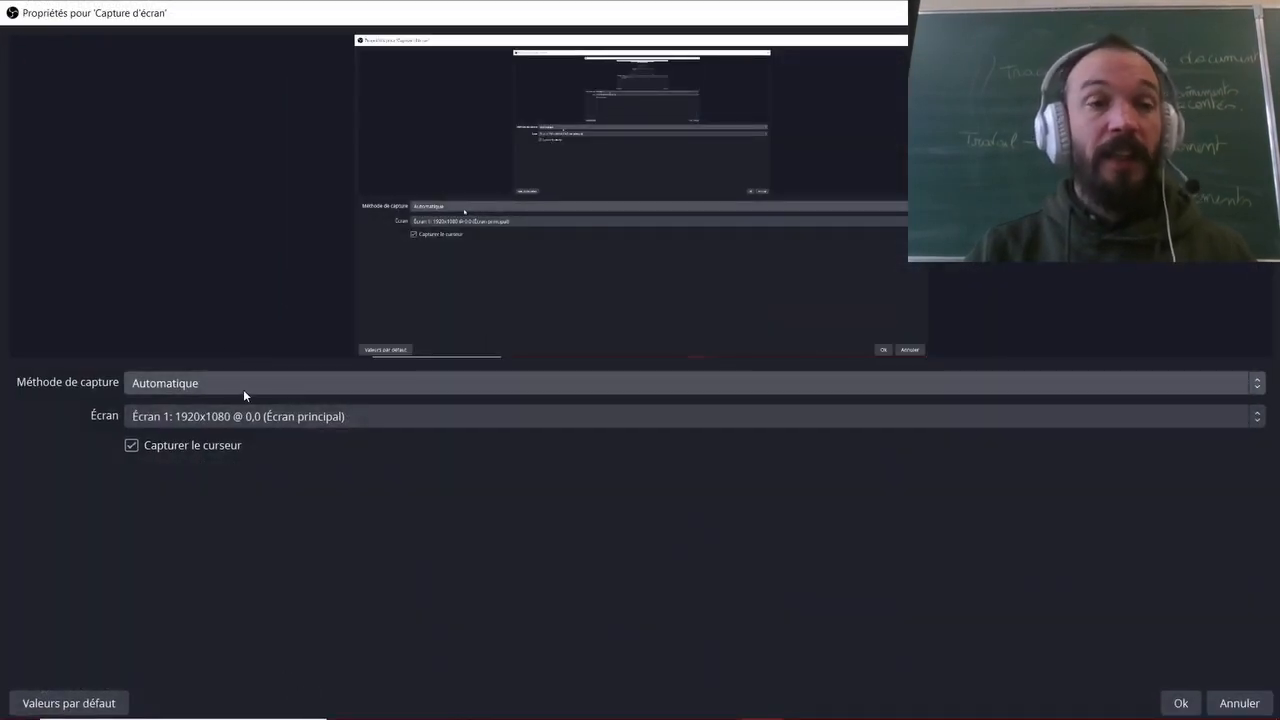
left_click(207, 424)
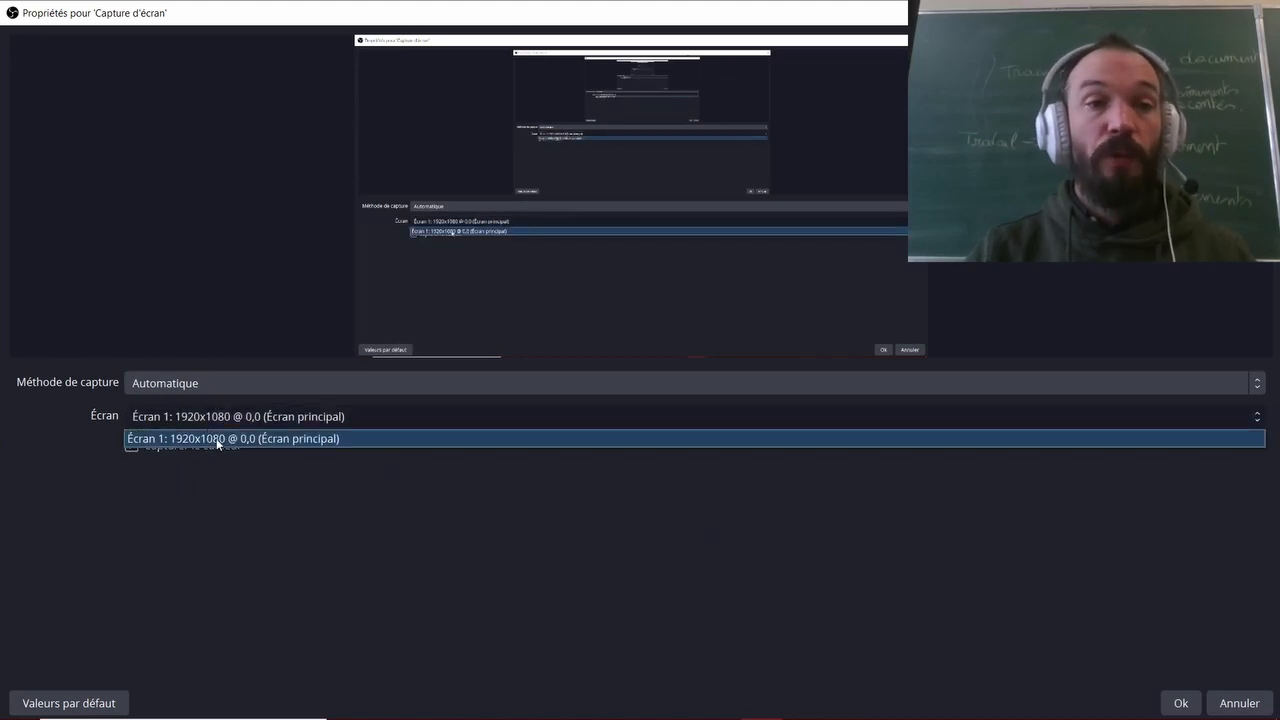
left_click(218, 439)
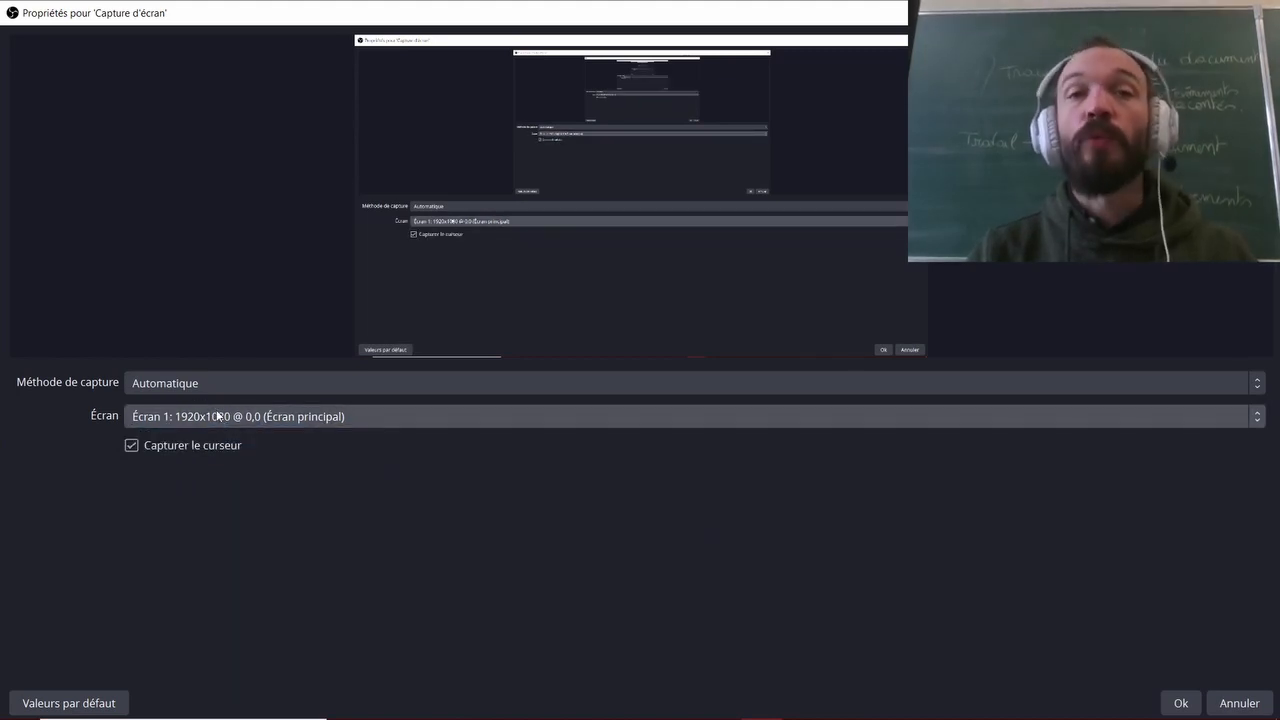
left_click(200, 383)
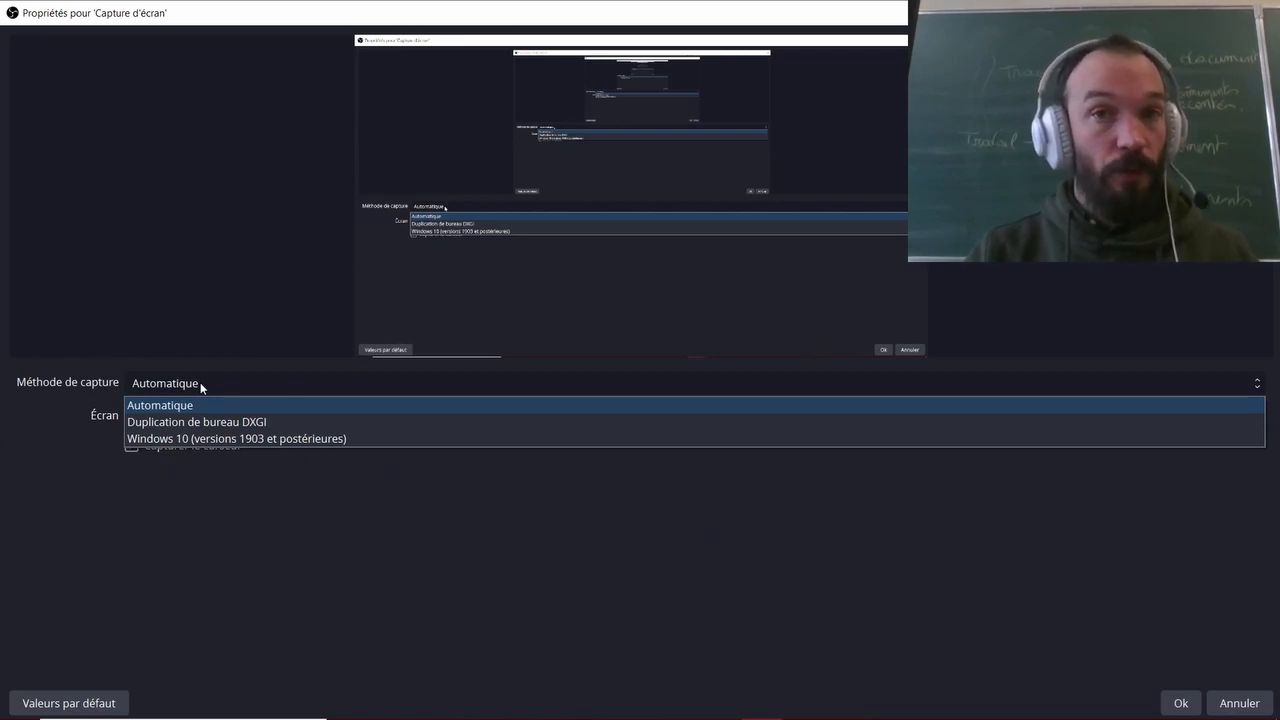
left_click(200, 382)
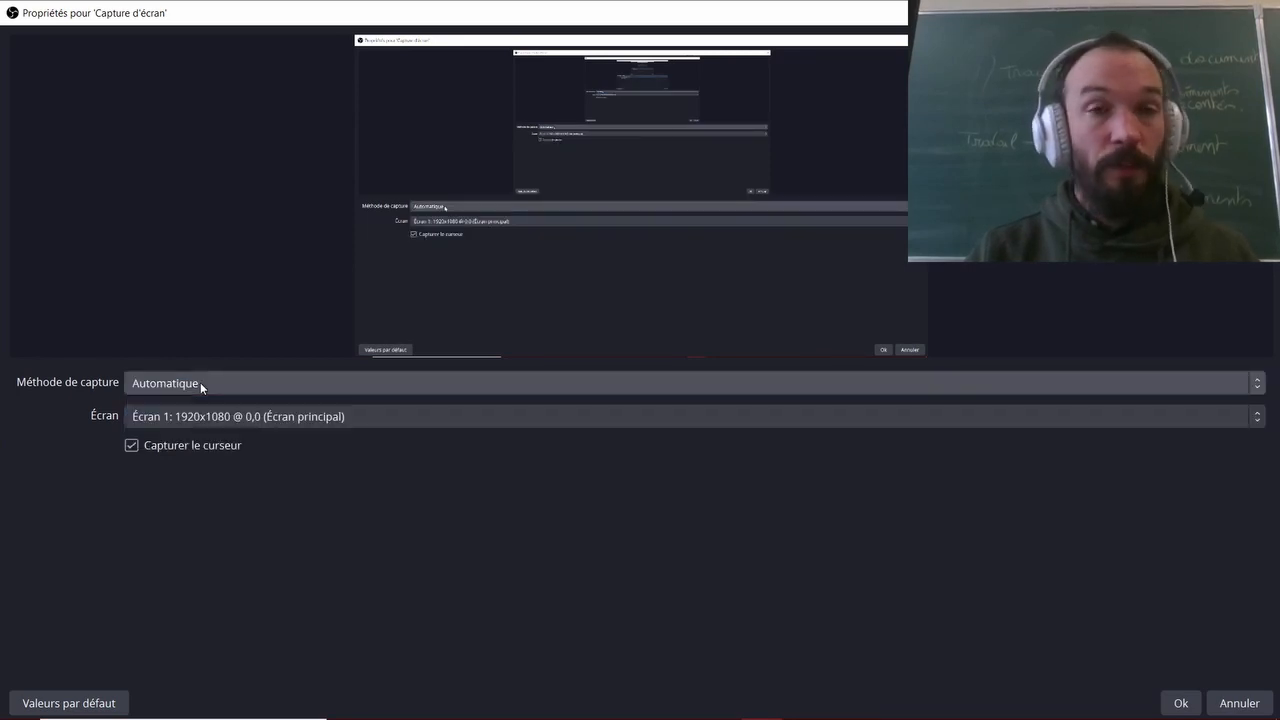
left_click(1180, 703)
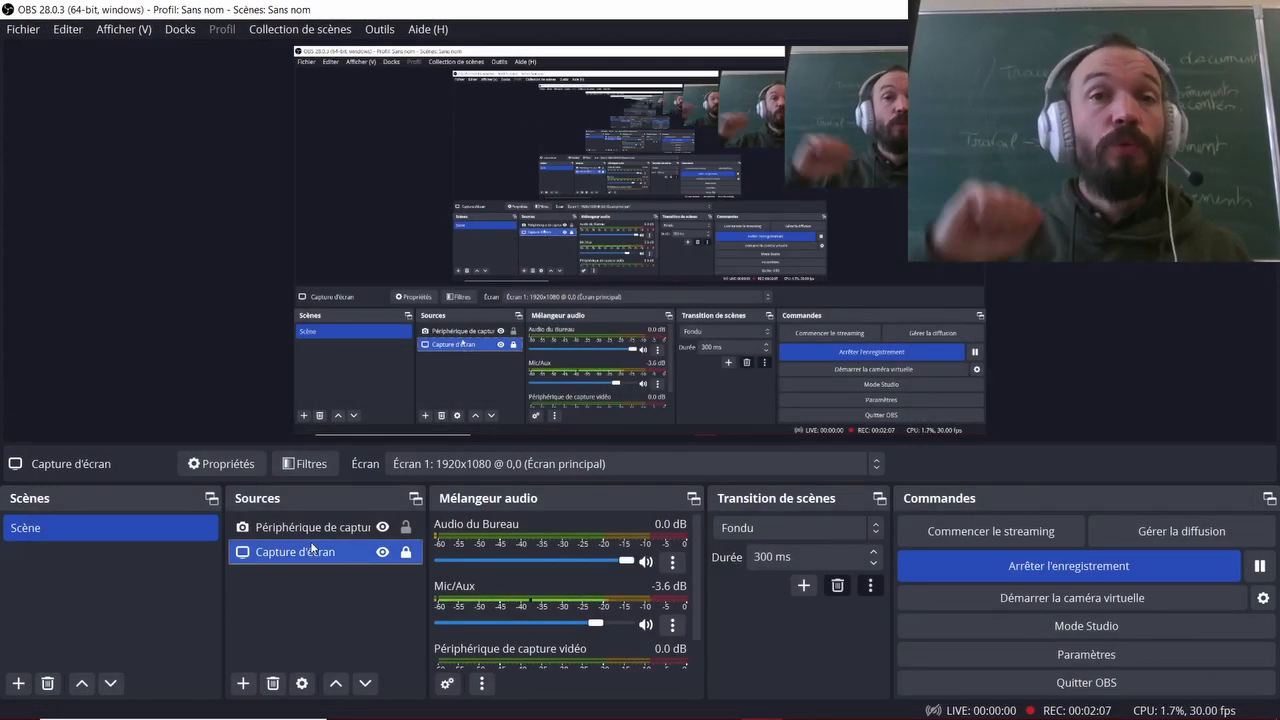
Step: Reorder the webcam source below Capture d'écran and return it above, leaving Capture d'écran selected
left_click(277, 528, "ctrl")
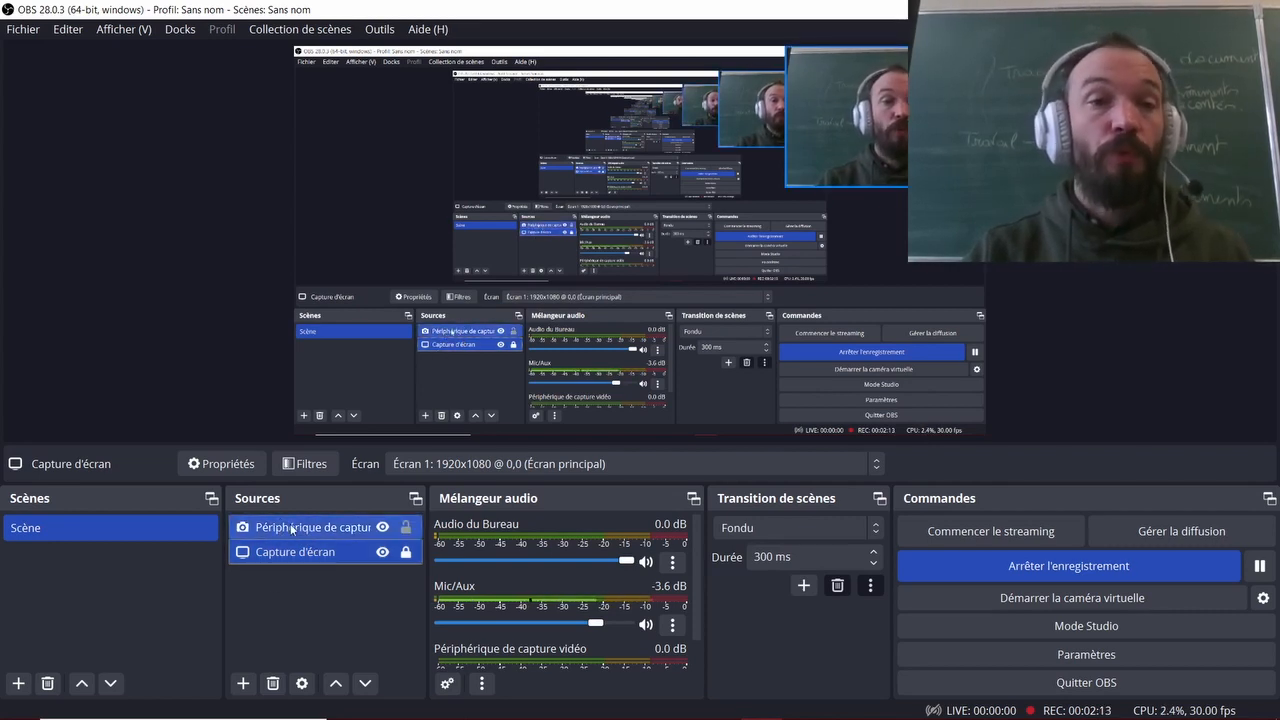
left_click_drag(291, 528, 294, 563)
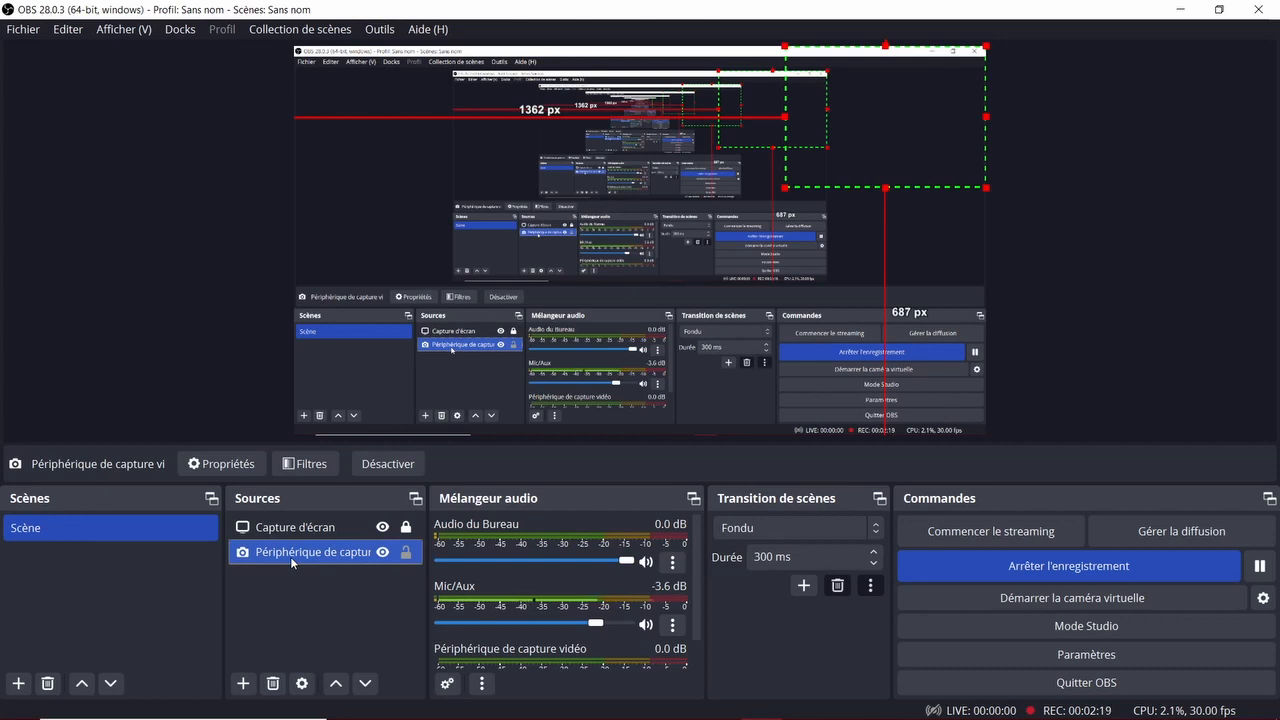
left_click_drag(297, 543, 270, 533)
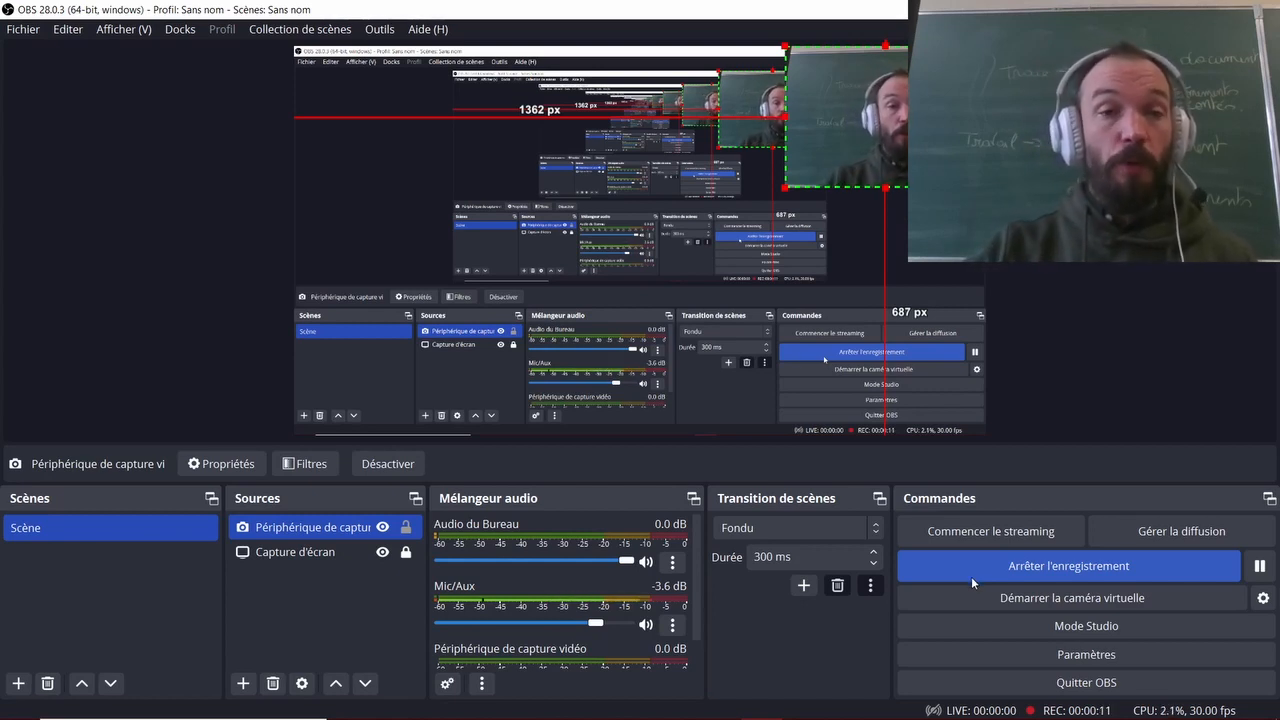
left_click(296, 552)
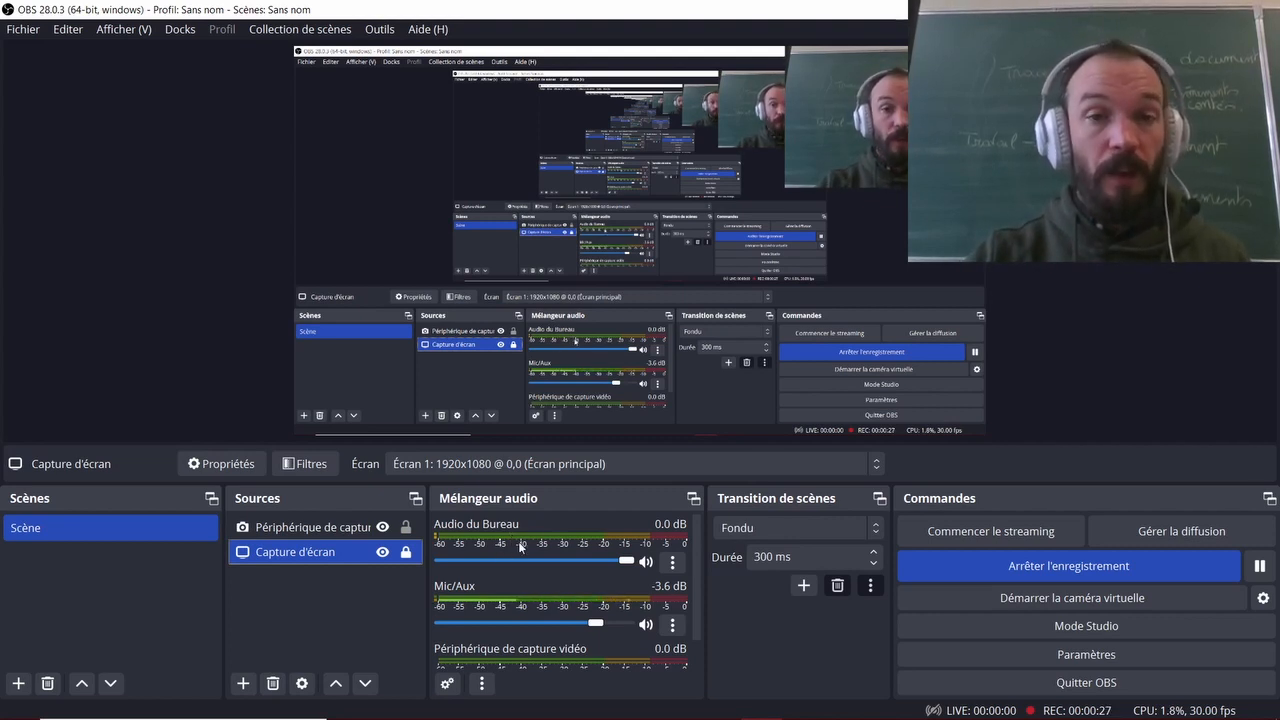
Step: Set the Audio Micro/Auxiliaire device to Microphone Array (Realtek(R) Audio) in the audio settings and accept the settings
scroll(520, 546, "down", 1)
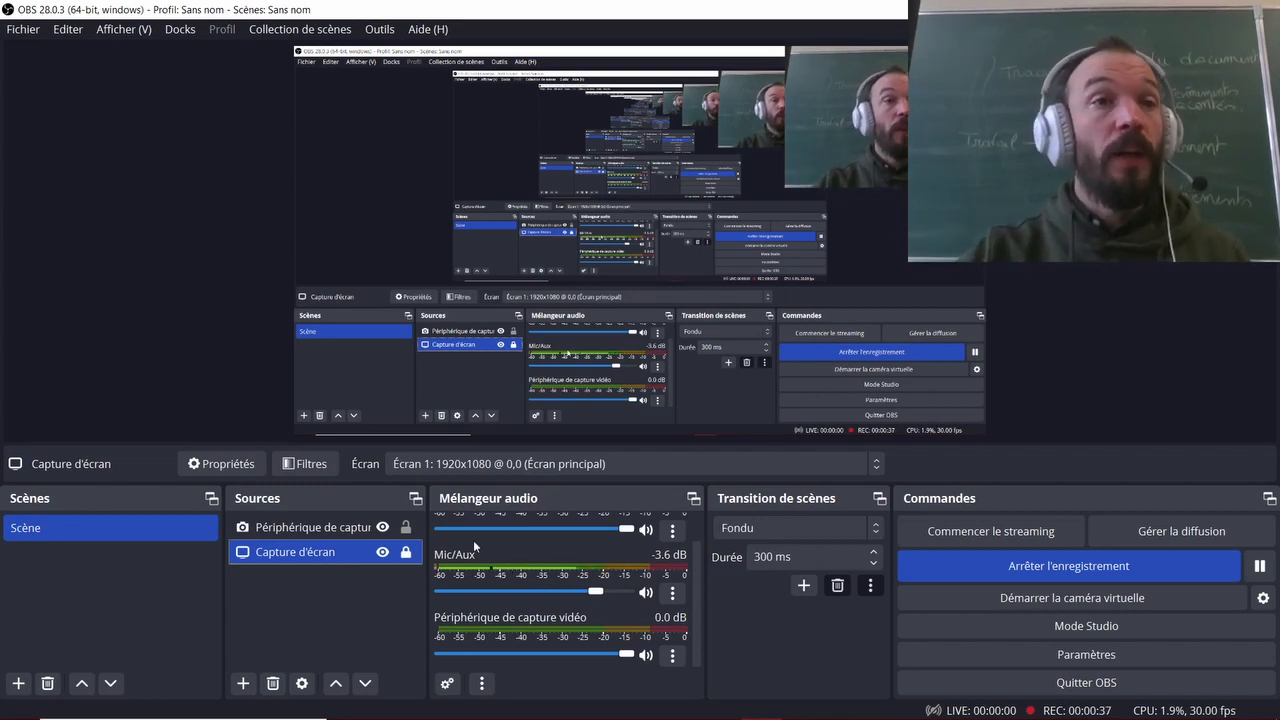
left_click(22, 31)
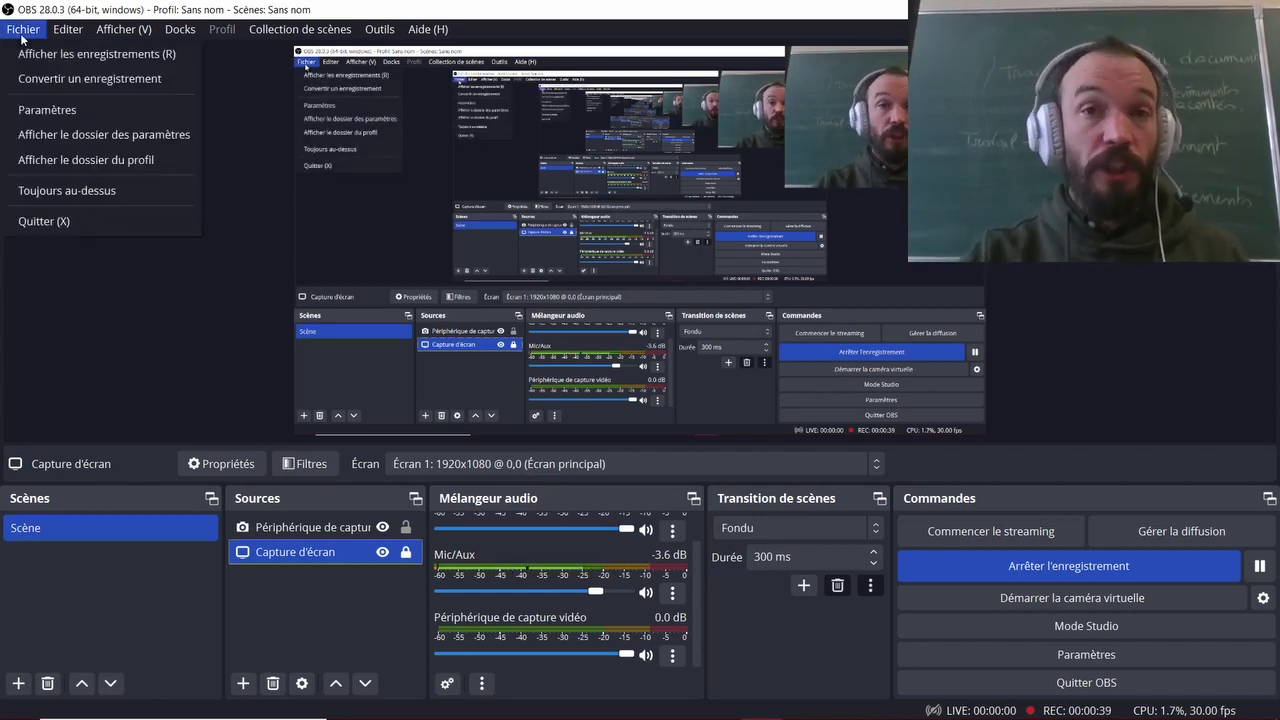
left_click(42, 108)
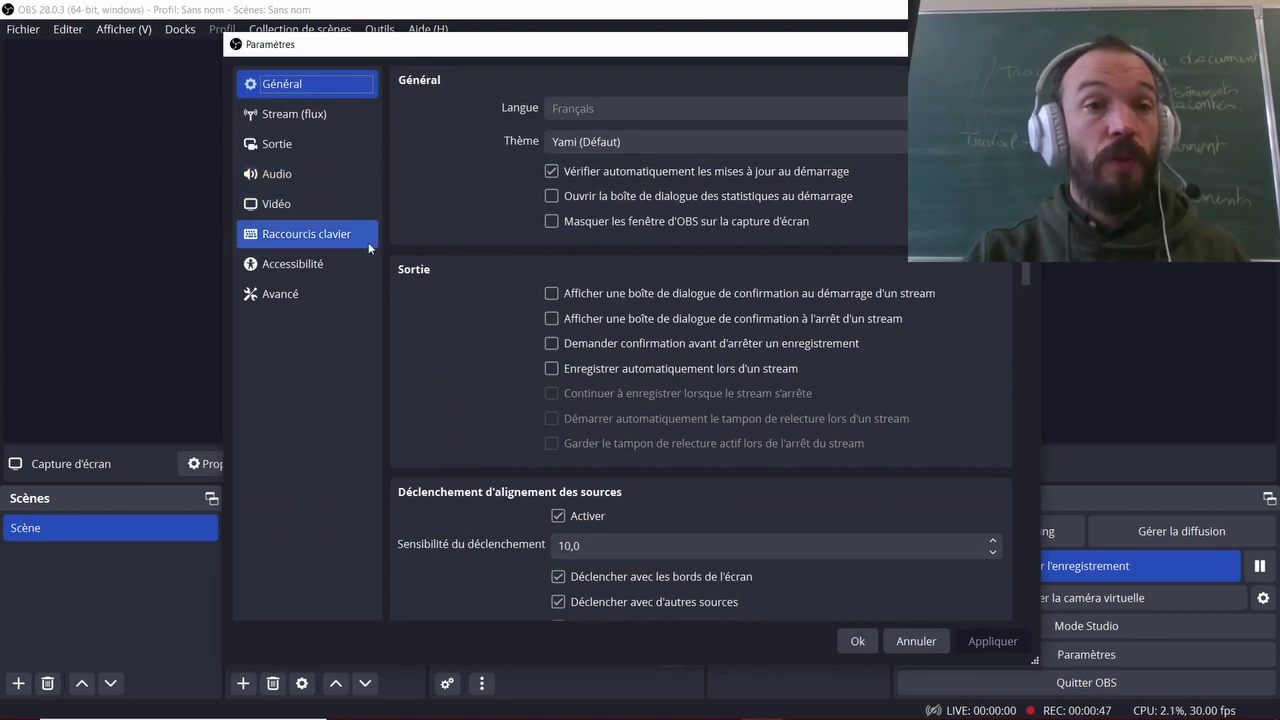
left_click(300, 176)
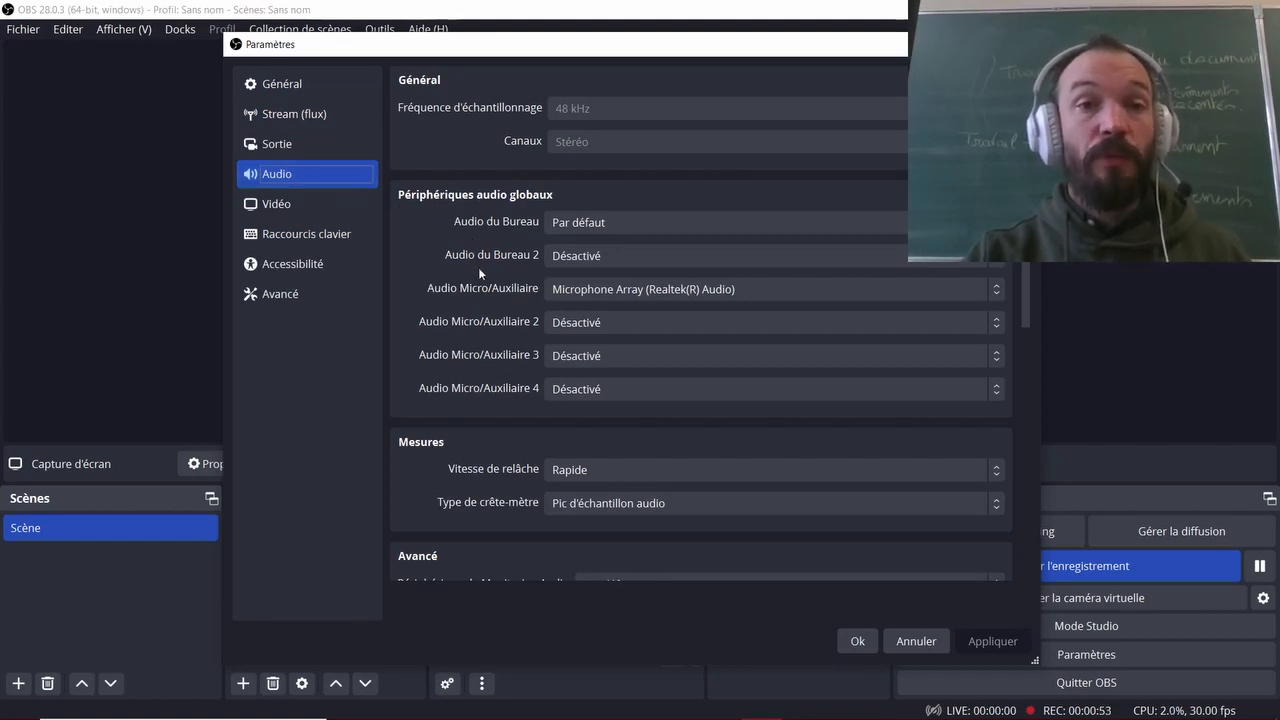
left_click(588, 291)
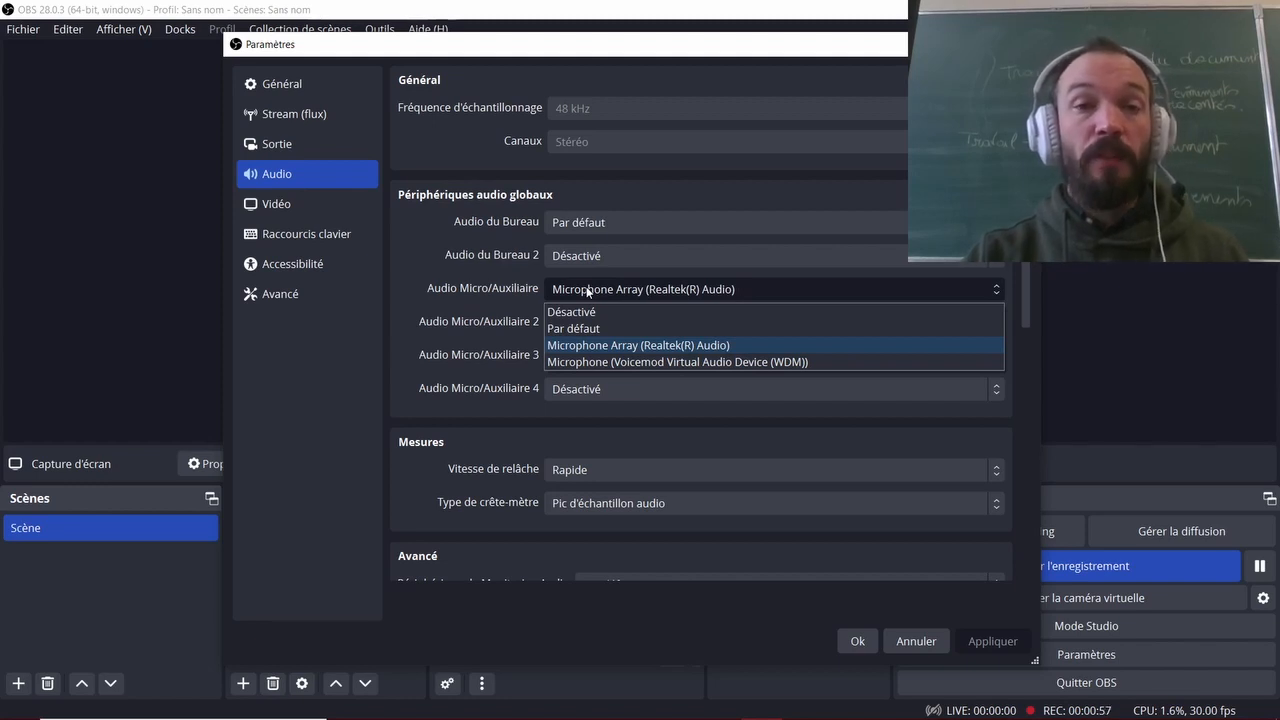
left_click(623, 346)
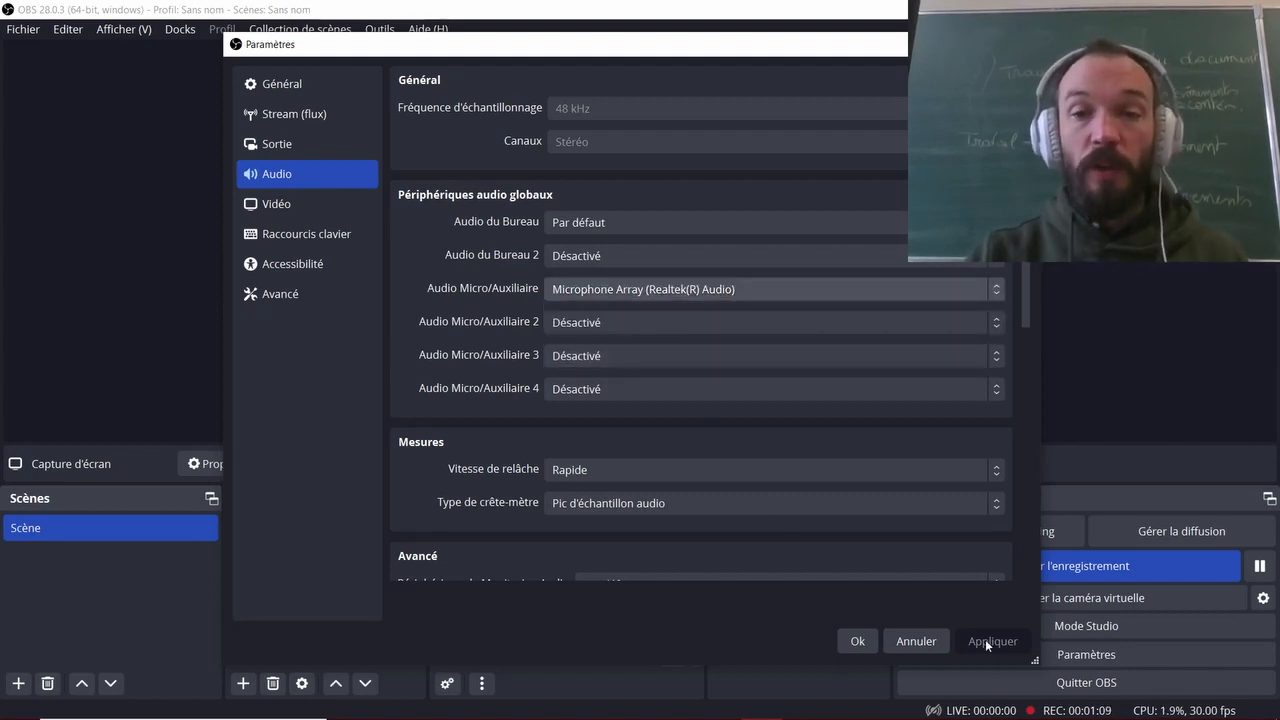
left_click(859, 641)
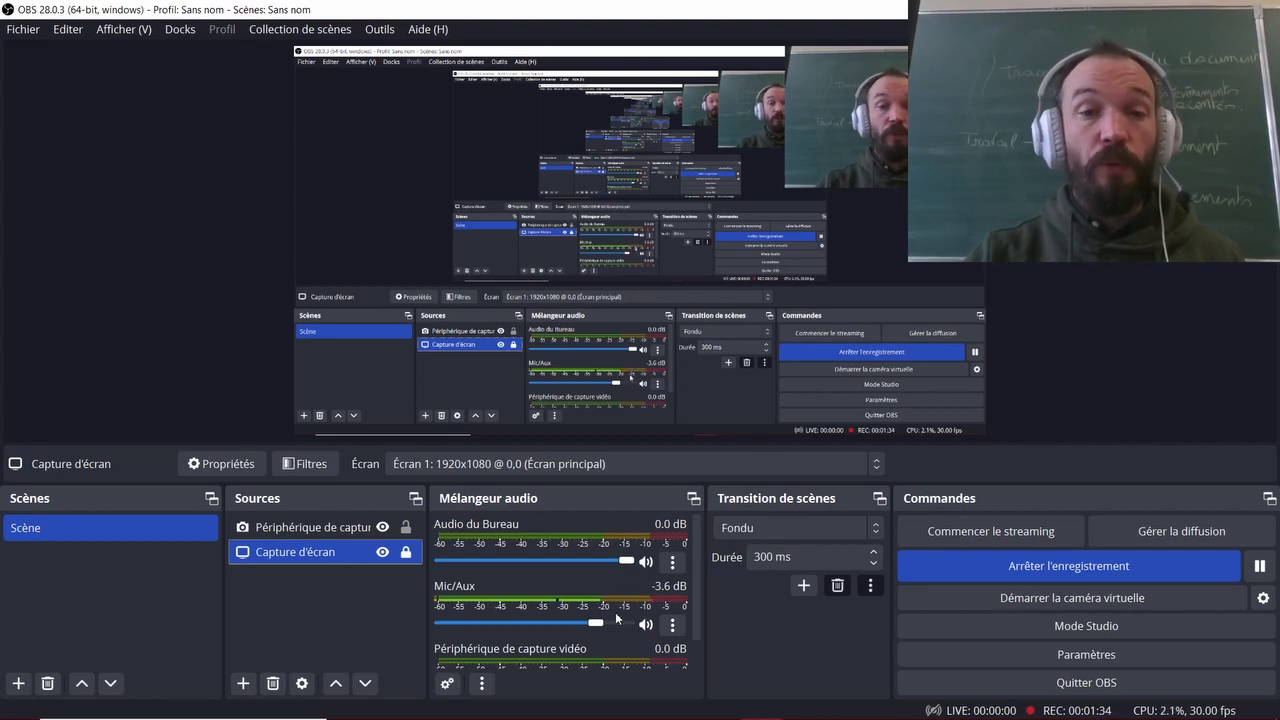
Step: Set the Mic/Aux volume to -2.4 dB and the Audio du Bureau volume to -0.2 dB in the audio mixer
mouse_move(598, 624)
left_mouse_down()
mouse_move(515, 624)
mouse_move(609, 631)
mouse_move(446, 625)
mouse_move(605, 636)
left_mouse_up()
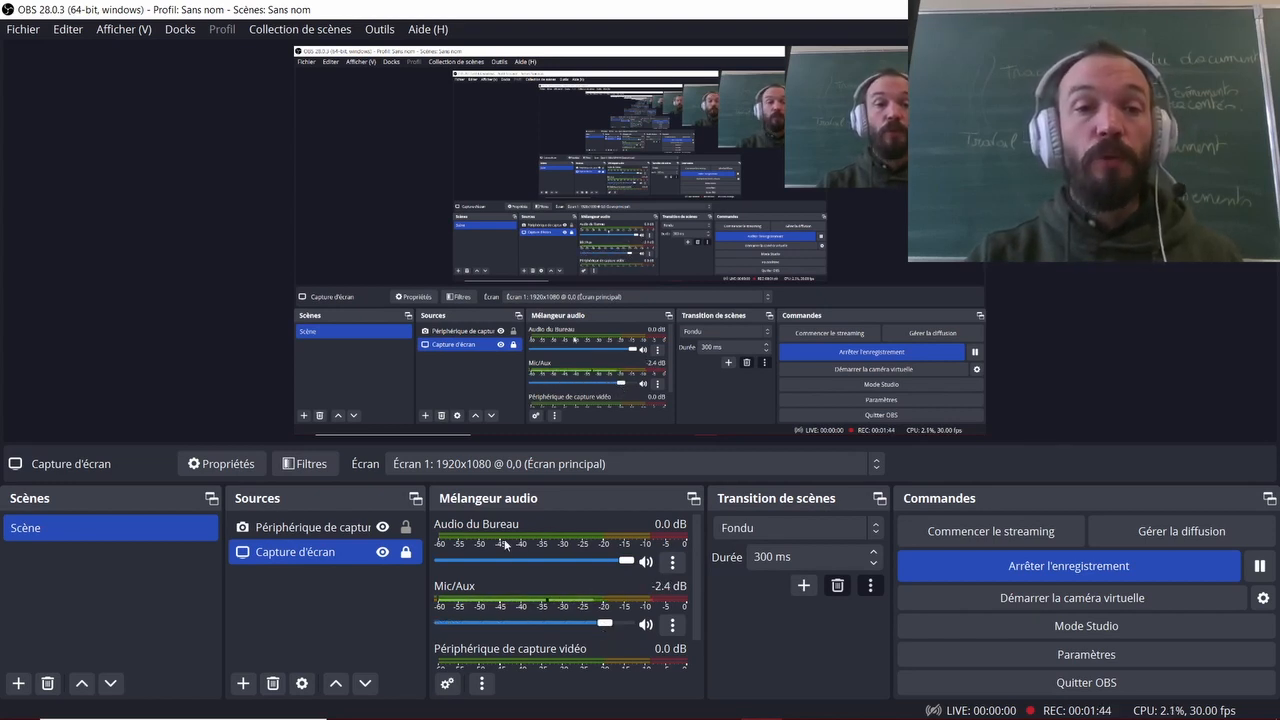
mouse_move(622, 562)
left_mouse_down()
mouse_move(637, 562)
mouse_move(594, 562)
mouse_move(624, 564)
left_mouse_up()
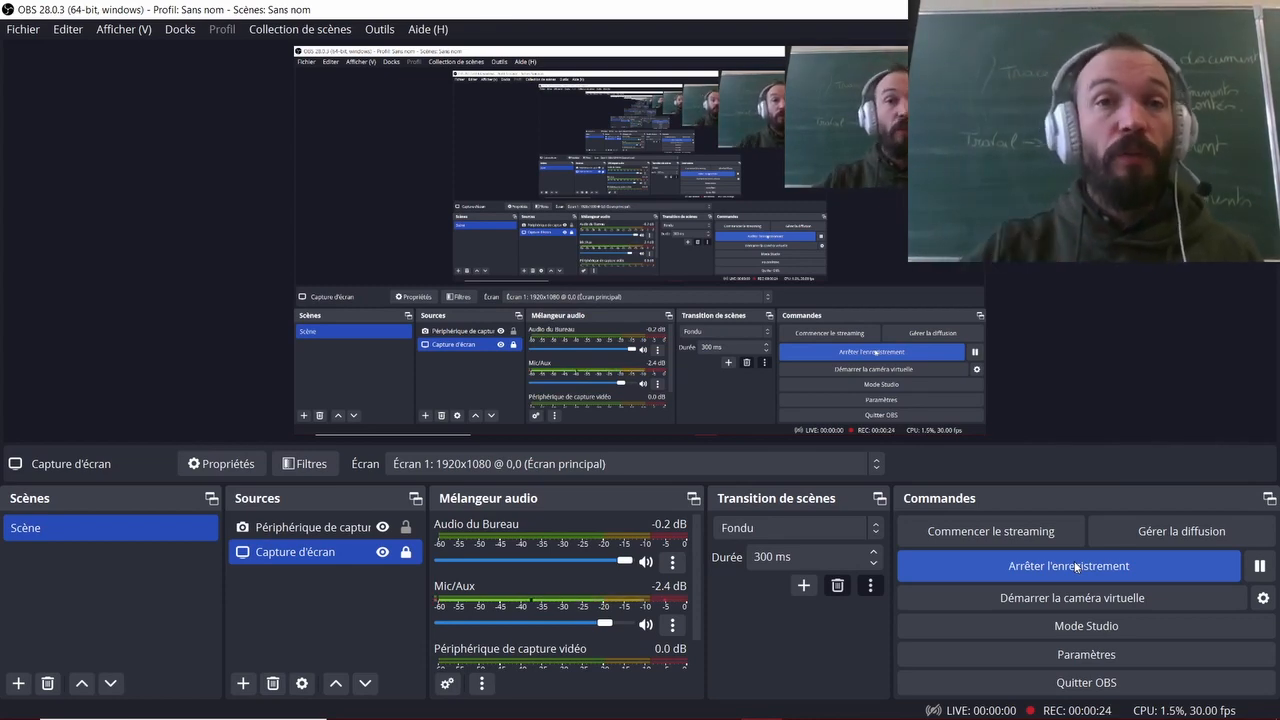
Step: Switch to File Explorer, view the Vidéos folder and its parent Ce PC, and close the window
left_click(471, 716)
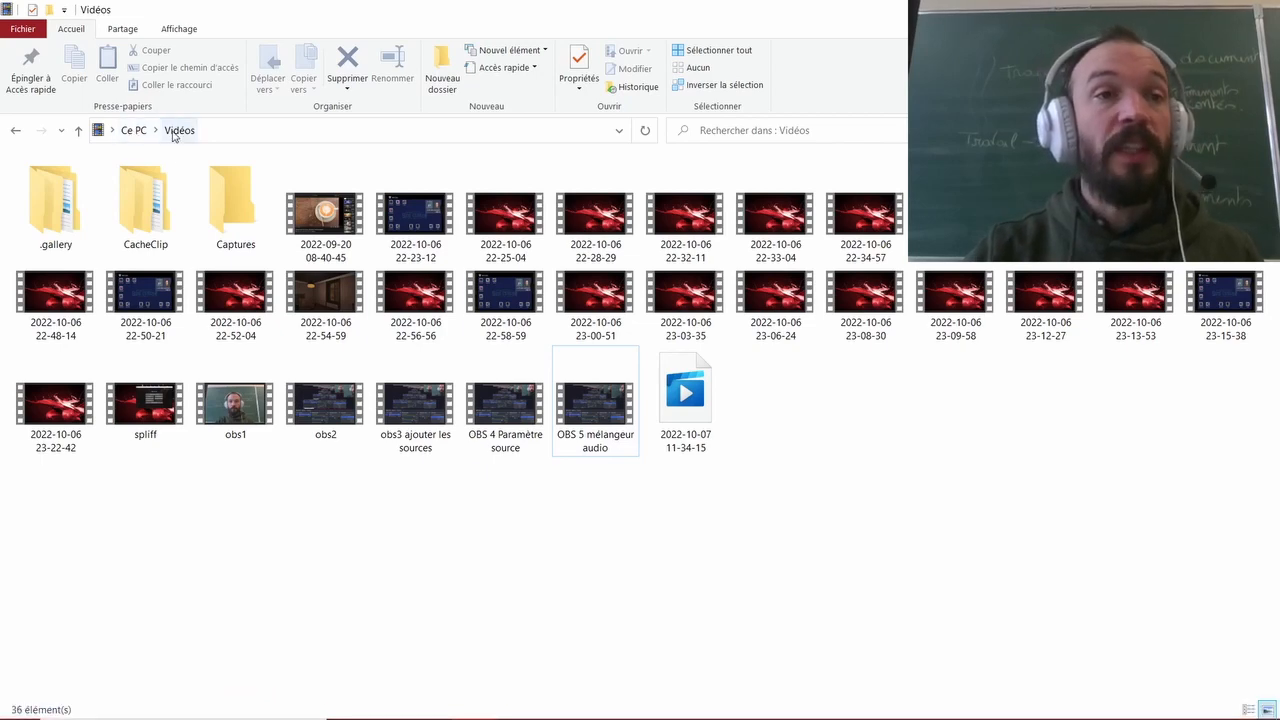
left_click(133, 131)
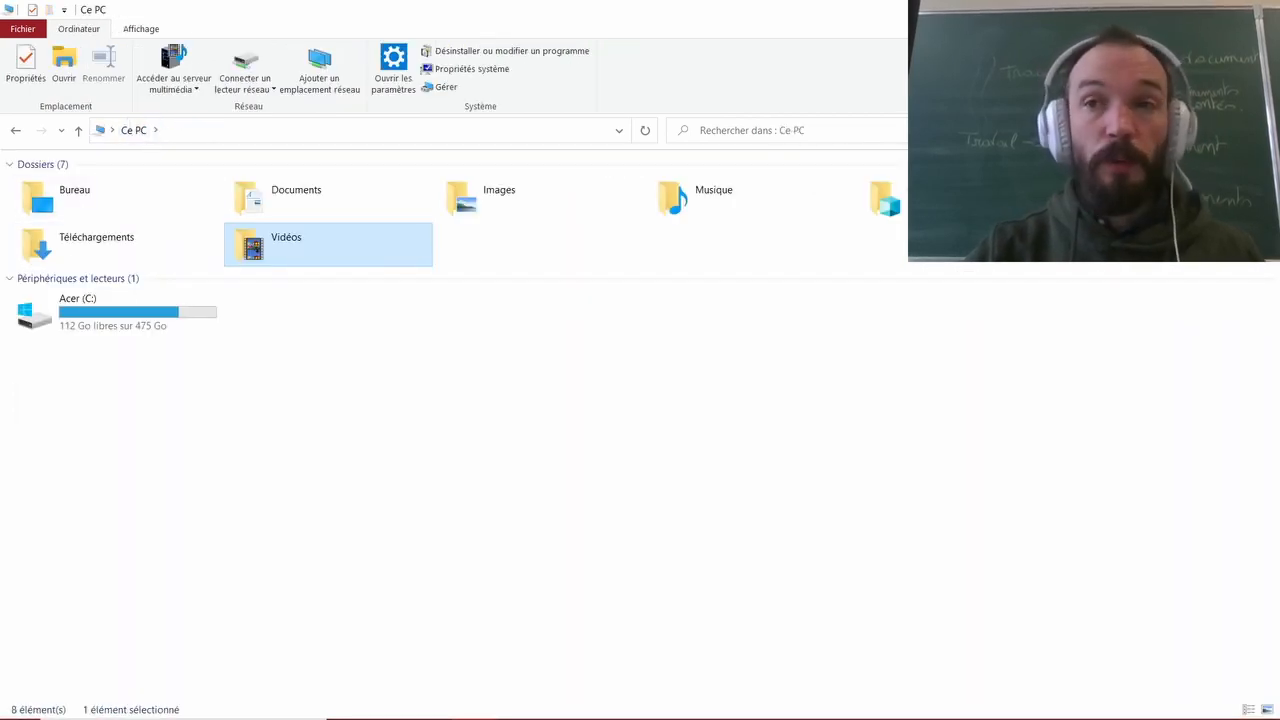
left_click(1257, 10)
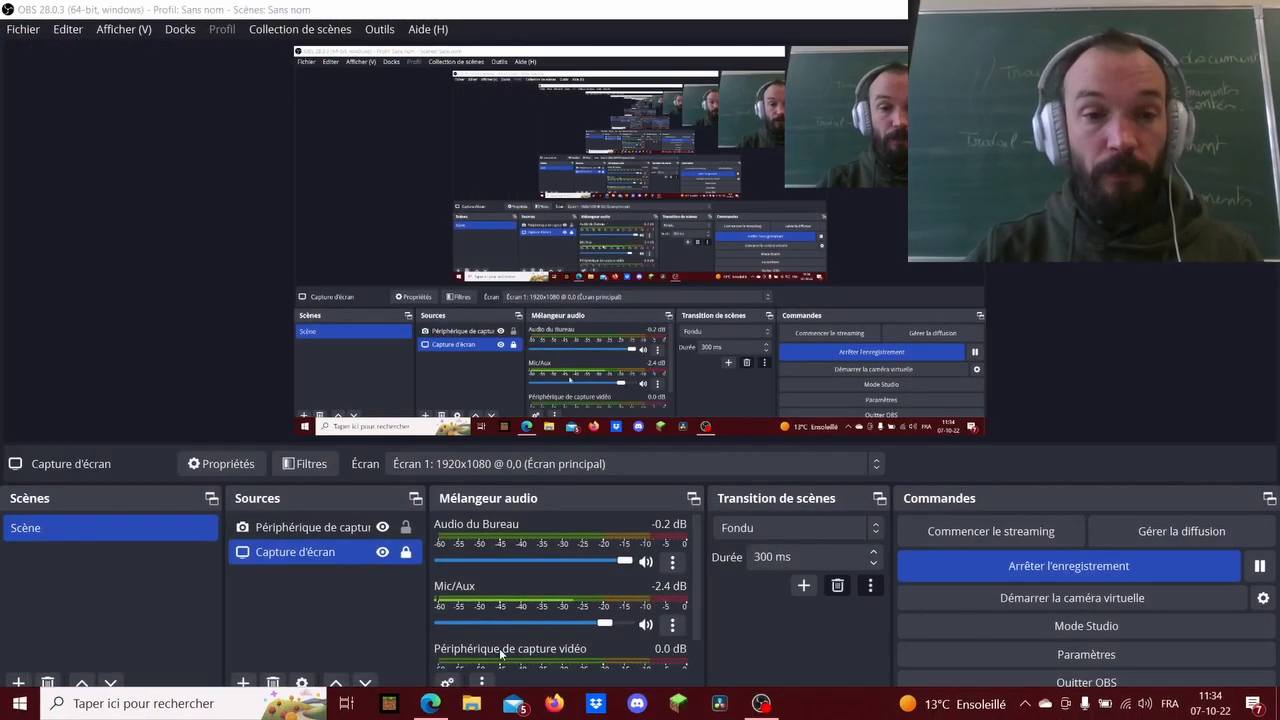
Step: Reopen File Explorer and open the Vidéos folder from Accès rapide to view the recorded files
left_click(471, 703)
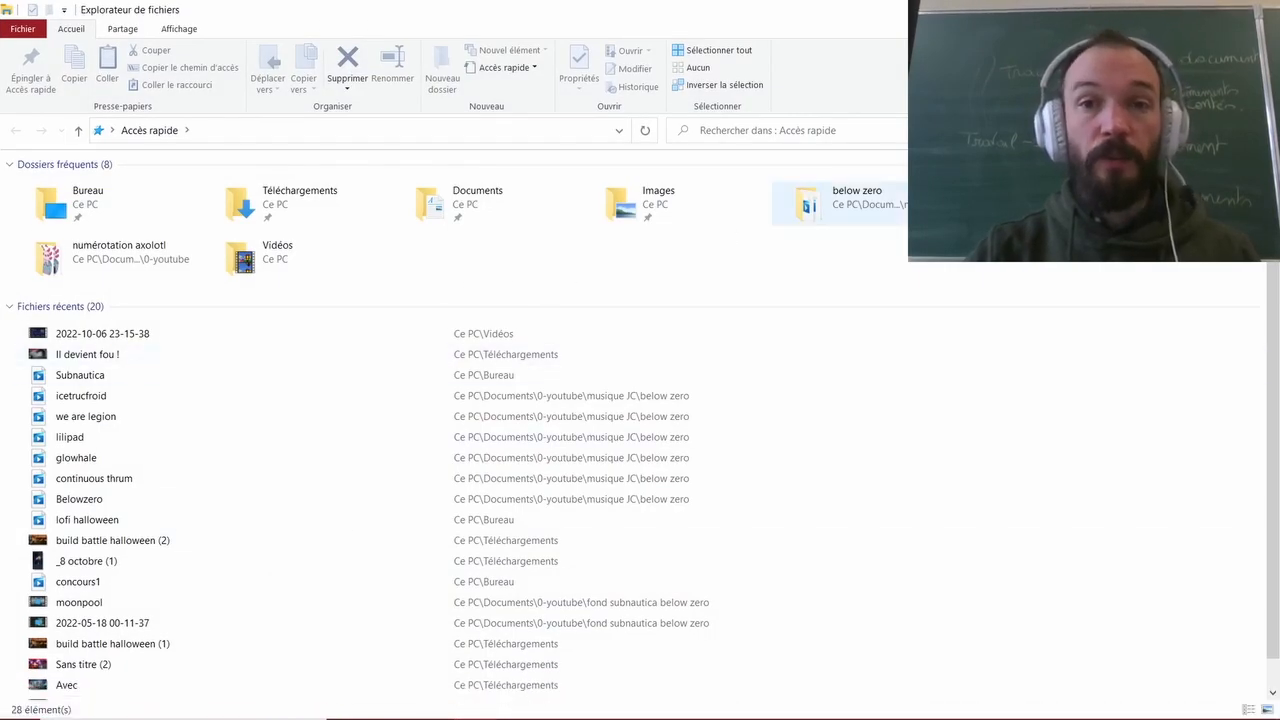
left_click(240, 266)
double_click(240, 266)
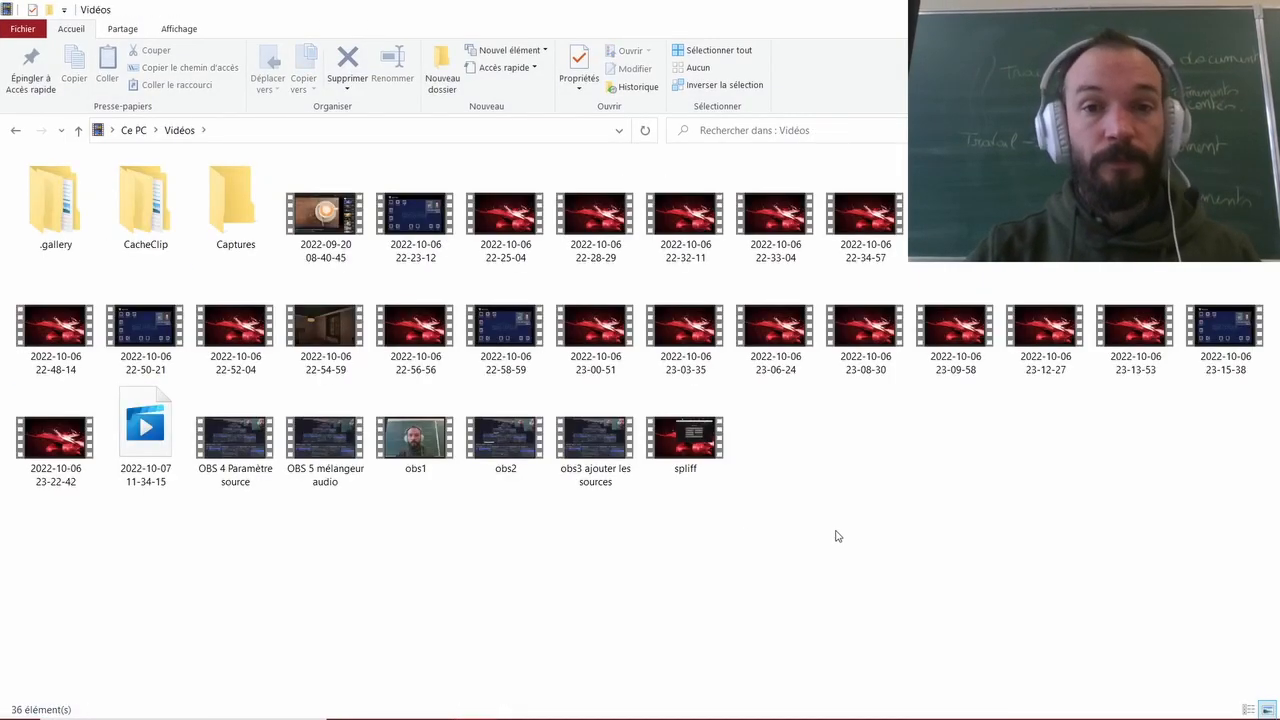